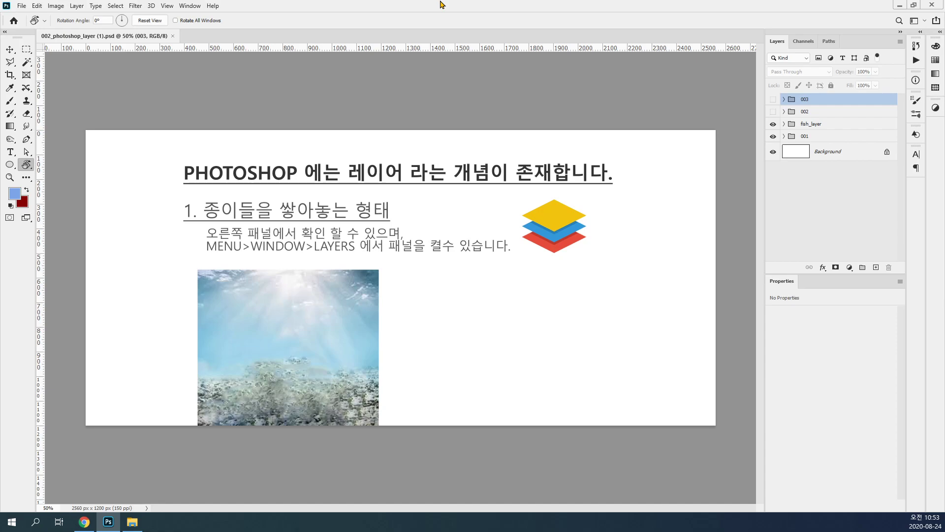
pyautogui.moveTo(250, 226)
pyautogui.mouseDown()
pyautogui.moveTo(222, 224)
pyautogui.moveTo(207, 179)
pyautogui.moveTo(242, 187)
pyautogui.moveTo(236, 222)
pyautogui.mouseUp()
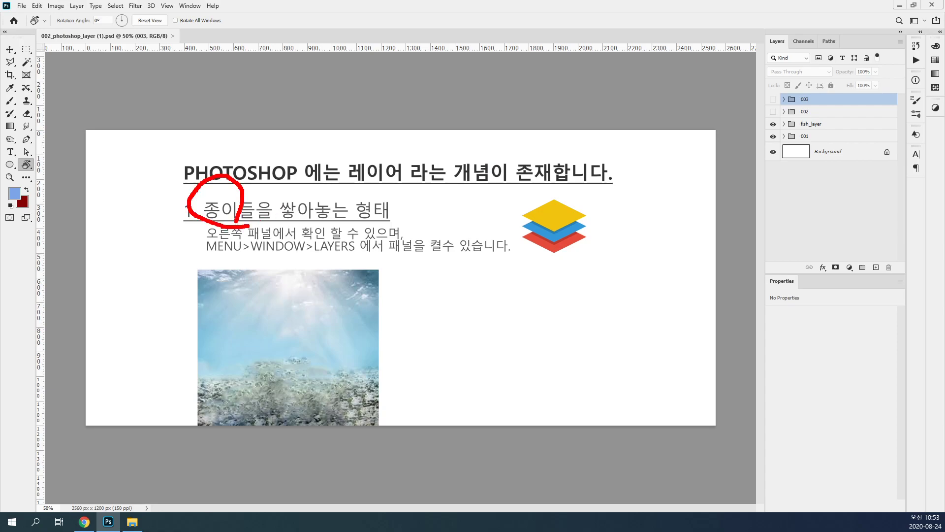
pyautogui.press('e')
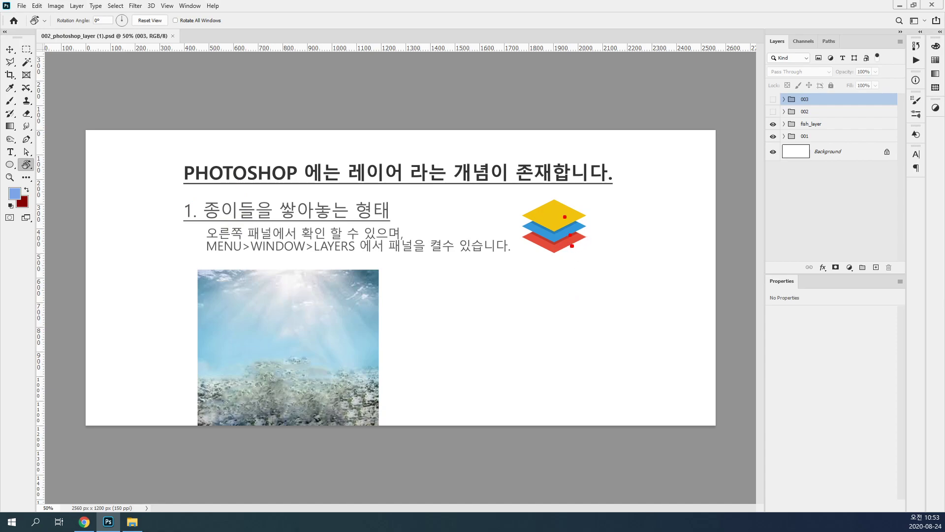
pyautogui.moveTo(590, 214)
pyautogui.mouseDown()
pyautogui.moveTo(602, 227)
pyautogui.moveTo(584, 236)
pyautogui.moveTo(551, 227)
pyautogui.moveTo(584, 248)
pyautogui.moveTo(588, 210)
pyautogui.moveTo(564, 212)
pyautogui.moveTo(756, 115)
pyautogui.mouseUp()
pyautogui.moveTo(756, 79)
pyautogui.mouseDown()
pyautogui.moveTo(895, 161)
pyautogui.moveTo(899, 175)
pyautogui.mouseUp()
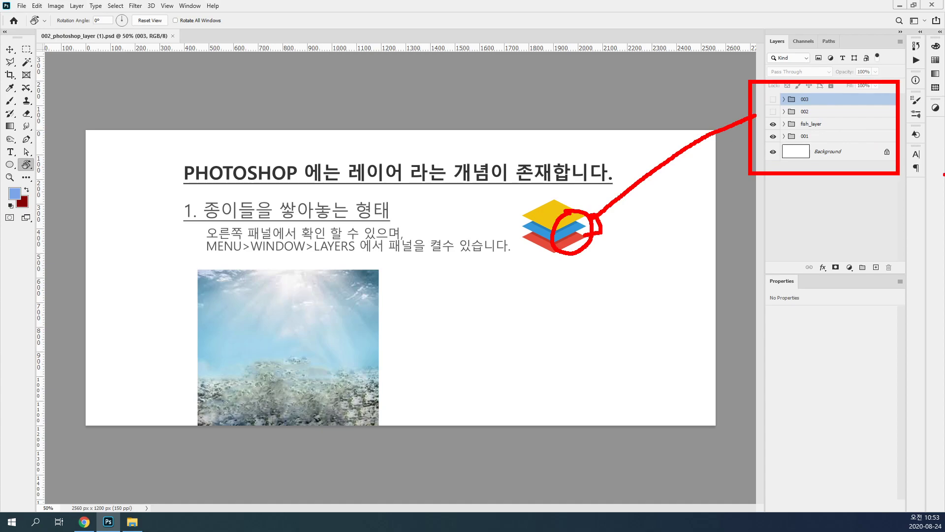
pyautogui.moveTo(557, 122)
pyautogui.mouseDown()
pyautogui.moveTo(550, 207)
pyautogui.moveTo(570, 178)
pyautogui.mouseUp()
pyautogui.moveTo(302, 460)
pyautogui.mouseDown()
pyautogui.moveTo(185, 396)
pyautogui.moveTo(281, 287)
pyautogui.moveTo(380, 351)
pyautogui.moveTo(328, 437)
pyautogui.moveTo(291, 450)
pyautogui.mouseUp()
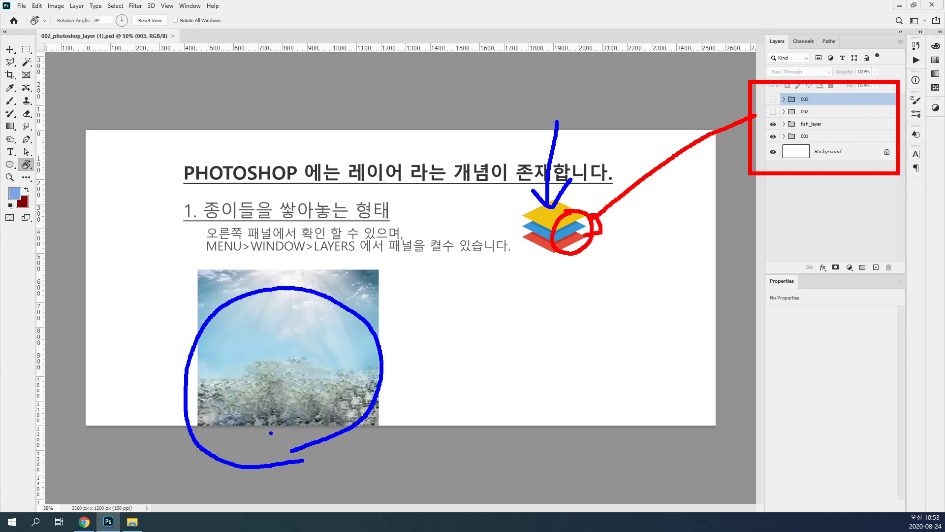
pyautogui.moveTo(463, 287); pyautogui.dragTo(583, 393)
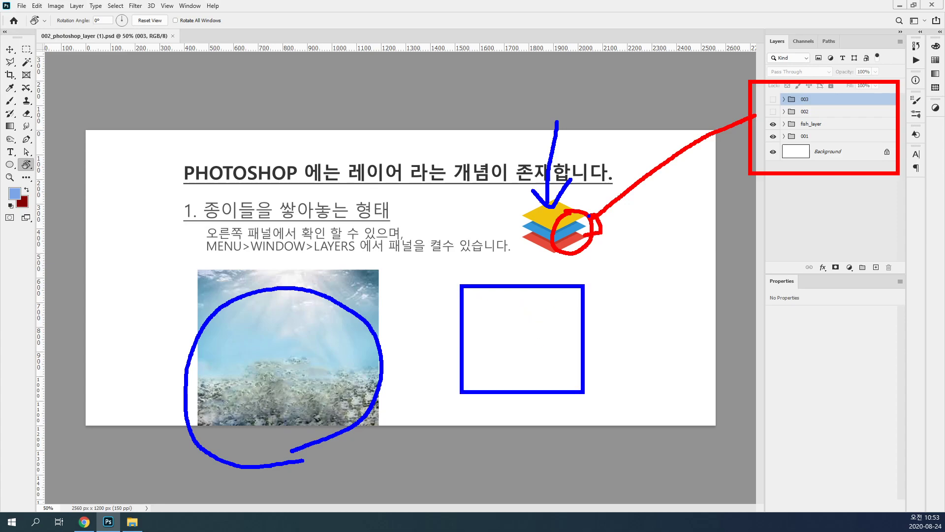
pyautogui.hotkey('ctrl', 'z')
pyautogui.press('r')
pyautogui.moveTo(407, 262); pyautogui.dragTo(574, 410)
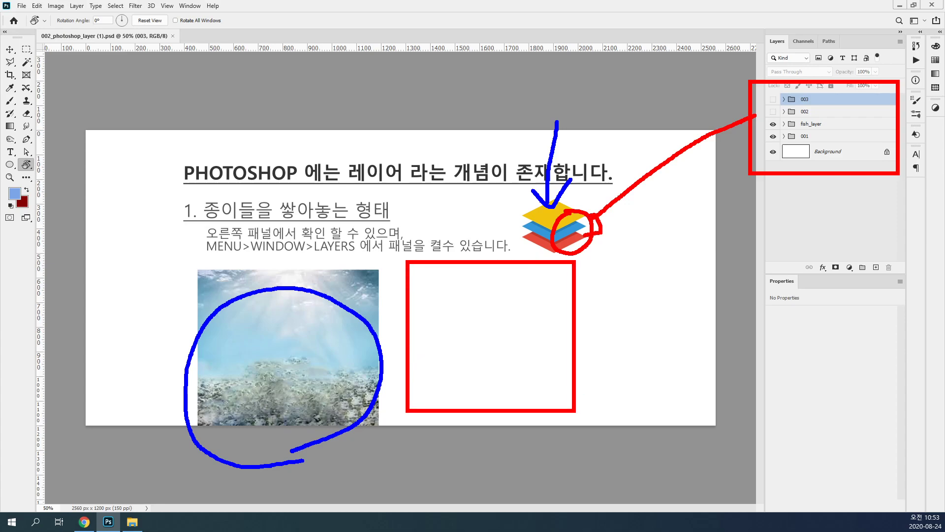
pyautogui.moveTo(441, 284); pyautogui.dragTo(617, 426)
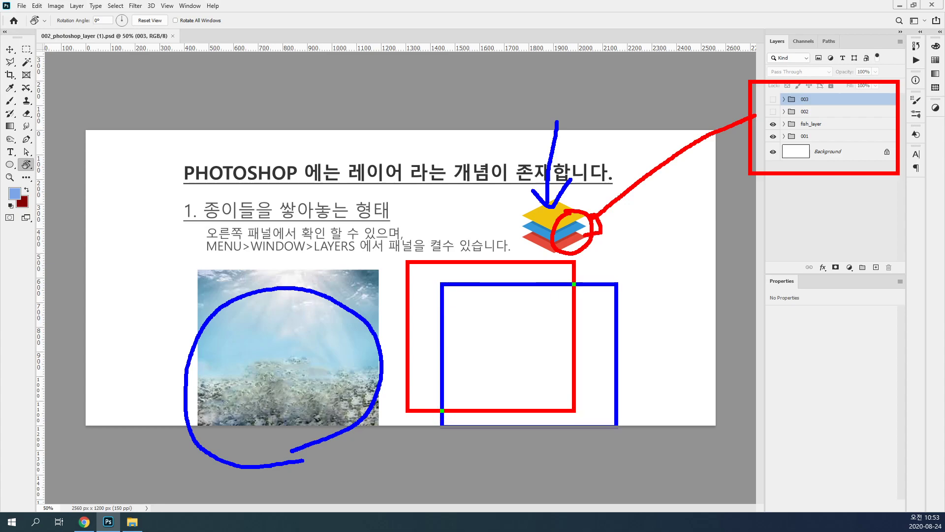
pyautogui.moveTo(481, 310); pyautogui.dragTo(647, 441)
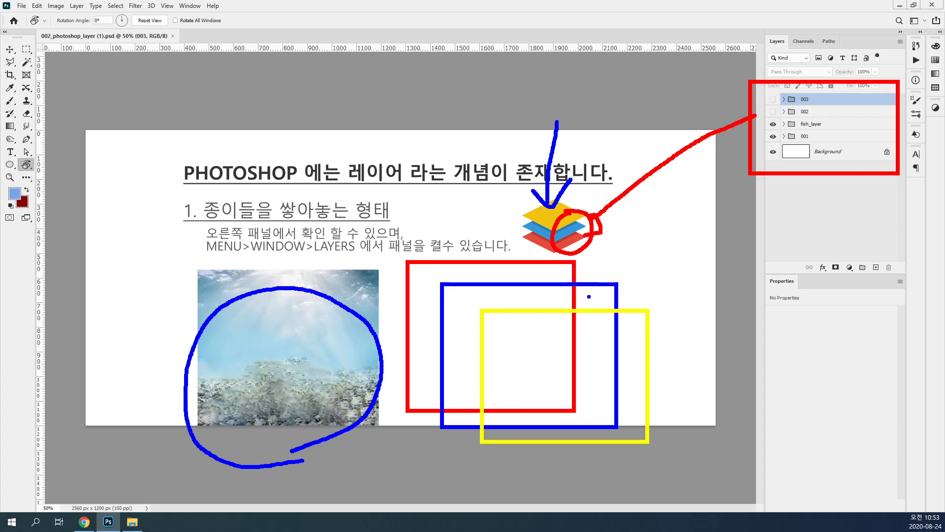
pyautogui.moveTo(652, 250)
pyautogui.mouseDown()
pyautogui.moveTo(671, 230)
pyautogui.moveTo(673, 265)
pyautogui.moveTo(659, 277)
pyautogui.moveTo(640, 245)
pyautogui.moveTo(644, 270)
pyautogui.moveTo(659, 273)
pyautogui.moveTo(644, 260)
pyautogui.moveTo(674, 257)
pyautogui.mouseUp()
pyautogui.moveTo(523, 346)
pyautogui.mouseDown()
pyautogui.moveTo(560, 345)
pyautogui.moveTo(532, 386)
pyautogui.moveTo(511, 332)
pyautogui.moveTo(492, 346)
pyautogui.moveTo(505, 377)
pyautogui.moveTo(526, 388)
pyautogui.mouseUp()
pyautogui.moveTo(495, 354)
pyautogui.mouseDown()
pyautogui.moveTo(535, 335)
pyautogui.moveTo(532, 354)
pyautogui.moveTo(547, 342)
pyautogui.moveTo(540, 369)
pyautogui.mouseUp()
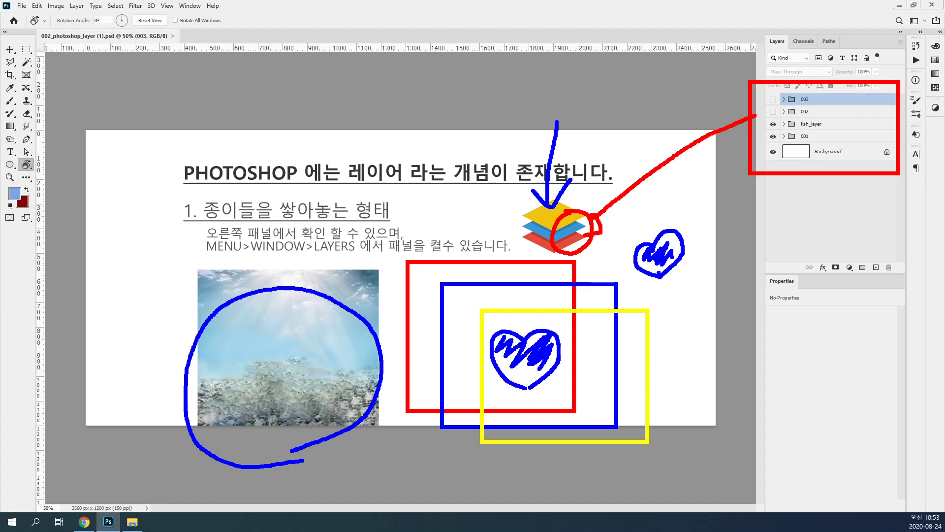
pyautogui.moveTo(505, 335)
pyautogui.mouseDown()
pyautogui.moveTo(495, 359)
pyautogui.moveTo(533, 378)
pyautogui.moveTo(555, 343)
pyautogui.mouseUp()
pyautogui.hotkey('ctrl', 'z')
pyautogui.hotkey('ctrl', 'z')
pyautogui.hotkey('ctrl', 'z')
pyautogui.hotkey('ctrl', 'z')
pyautogui.hotkey('ctrl', 'z')
pyautogui.hotkey('ctrl', 'z')
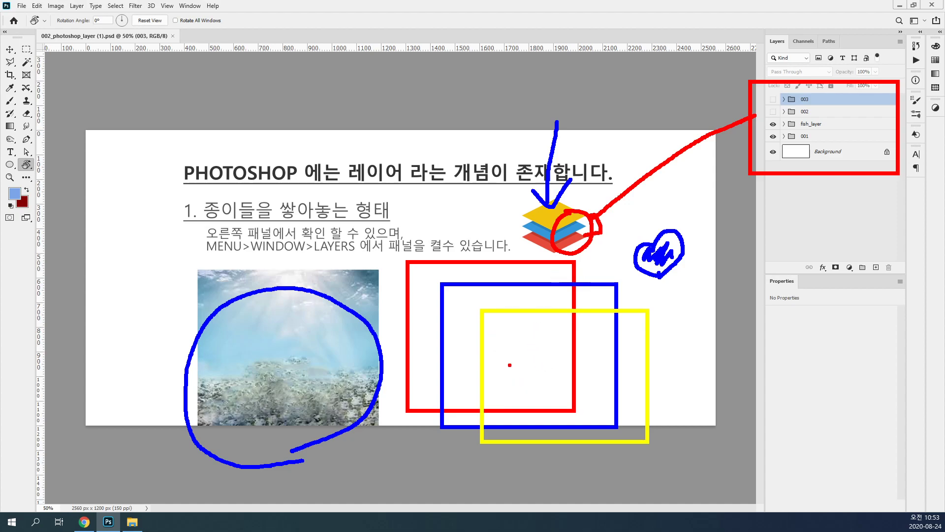
pyautogui.moveTo(531, 342)
pyautogui.mouseDown()
pyautogui.moveTo(512, 360)
pyautogui.moveTo(532, 367)
pyautogui.moveTo(522, 361)
pyautogui.moveTo(529, 350)
pyautogui.mouseUp()
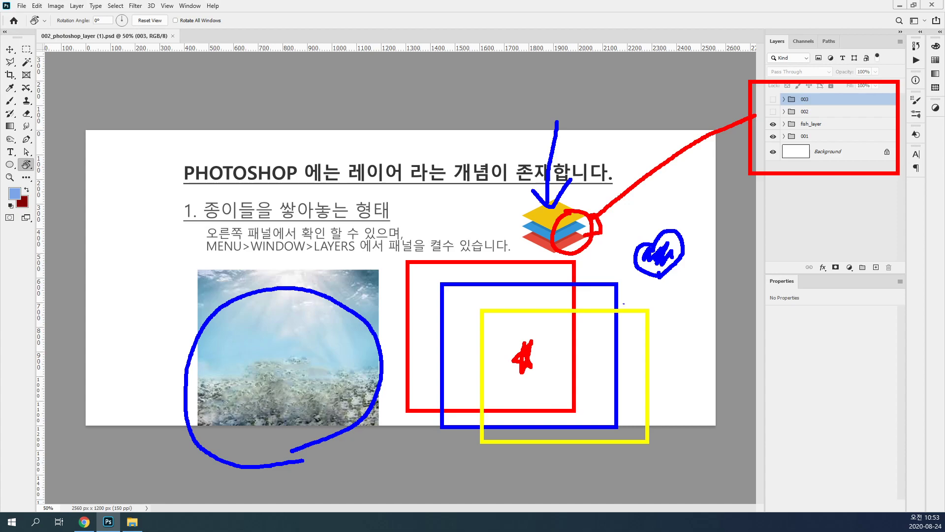
pyautogui.moveTo(598, 270); pyautogui.dragTo(613, 267)
pyautogui.moveTo(533, 339)
pyautogui.mouseDown()
pyautogui.moveTo(563, 357)
pyautogui.moveTo(521, 390)
pyautogui.mouseUp()
pyautogui.moveTo(533, 336)
pyautogui.mouseDown()
pyautogui.moveTo(509, 321)
pyautogui.moveTo(497, 338)
pyautogui.moveTo(502, 380)
pyautogui.moveTo(520, 391)
pyautogui.mouseUp()
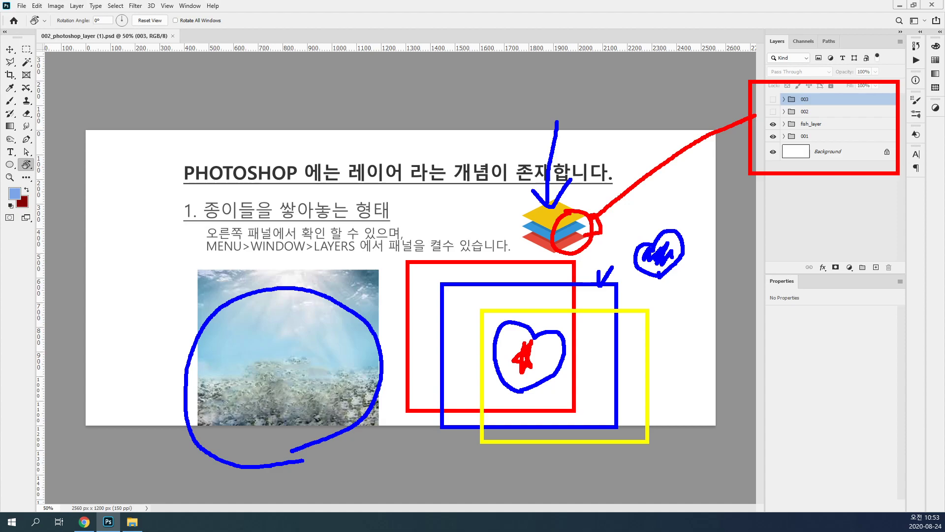
pyautogui.moveTo(513, 325)
pyautogui.mouseDown()
pyautogui.moveTo(495, 351)
pyautogui.moveTo(500, 369)
pyautogui.moveTo(515, 362)
pyautogui.moveTo(502, 374)
pyautogui.mouseUp()
pyautogui.moveTo(557, 336)
pyautogui.mouseDown()
pyautogui.moveTo(510, 369)
pyautogui.moveTo(520, 380)
pyautogui.moveTo(510, 387)
pyautogui.moveTo(525, 384)
pyautogui.mouseUp()
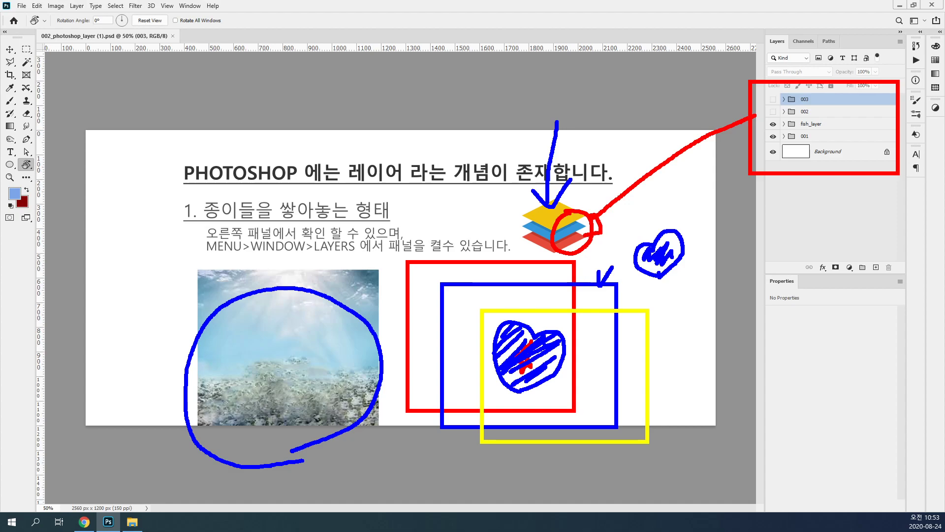
pyautogui.moveTo(552, 270)
pyautogui.mouseDown()
pyautogui.moveTo(519, 257)
pyautogui.moveTo(531, 248)
pyautogui.moveTo(551, 268)
pyautogui.mouseUp()
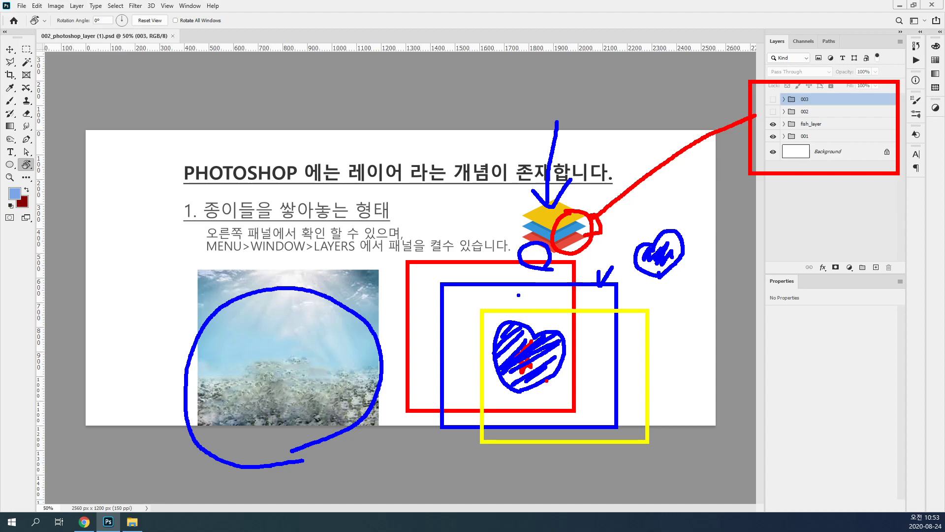
pyautogui.moveTo(532, 344)
pyautogui.mouseDown()
pyautogui.moveTo(523, 368)
pyautogui.moveTo(524, 352)
pyautogui.moveTo(511, 361)
pyautogui.moveTo(539, 359)
pyautogui.moveTo(526, 342)
pyautogui.moveTo(533, 354)
pyautogui.moveTo(526, 377)
pyautogui.mouseUp()
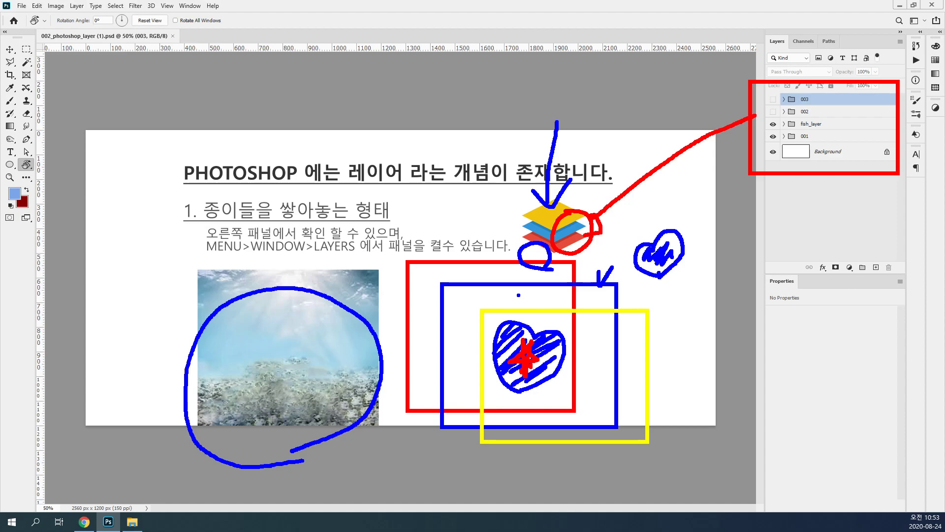
pyautogui.moveTo(549, 292)
pyautogui.mouseDown()
pyautogui.moveTo(450, 264)
pyautogui.moveTo(480, 463)
pyautogui.moveTo(635, 248)
pyautogui.moveTo(433, 249)
pyautogui.mouseUp()
pyautogui.moveTo(405, 340)
pyautogui.mouseDown()
pyautogui.moveTo(329, 338)
pyautogui.moveTo(368, 349)
pyautogui.mouseUp()
pyautogui.click(463, 258)
pyautogui.click(486, 280)
pyautogui.click(500, 300)
pyautogui.moveTo(799, 12)
pyautogui.mouseDown()
pyautogui.moveTo(738, 123)
pyautogui.moveTo(881, 123)
pyautogui.moveTo(731, 68)
pyautogui.mouseUp()
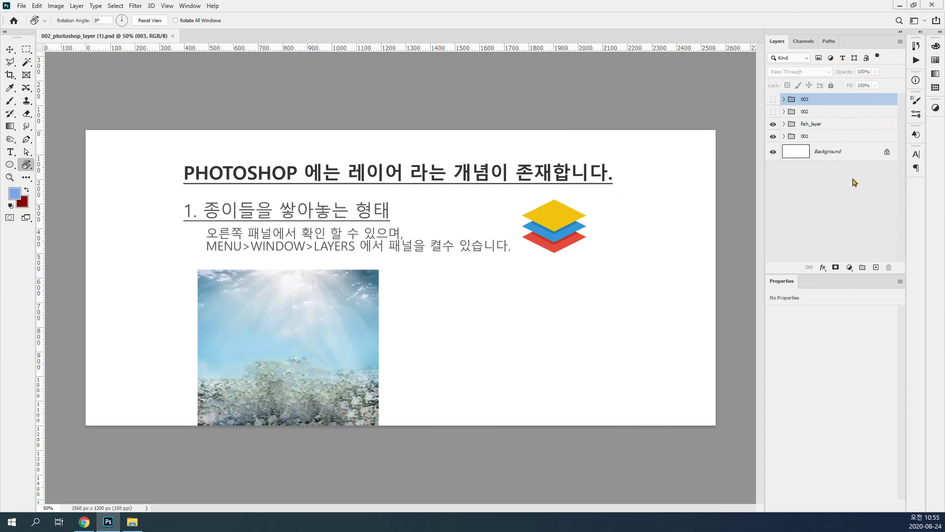
# Clear the selection of group 003 and select the Background layer
pyautogui.click(856, 184)
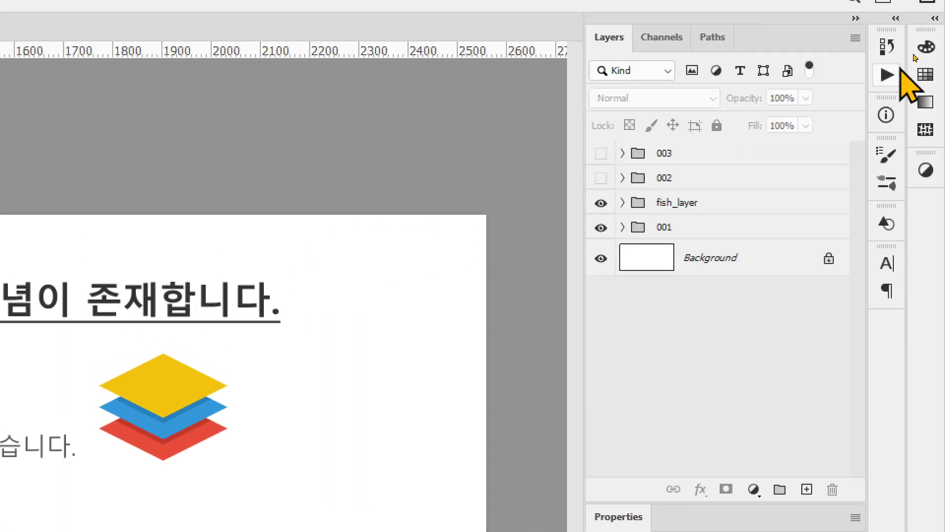
pyautogui.click(900, 31)
pyautogui.click(856, 64)
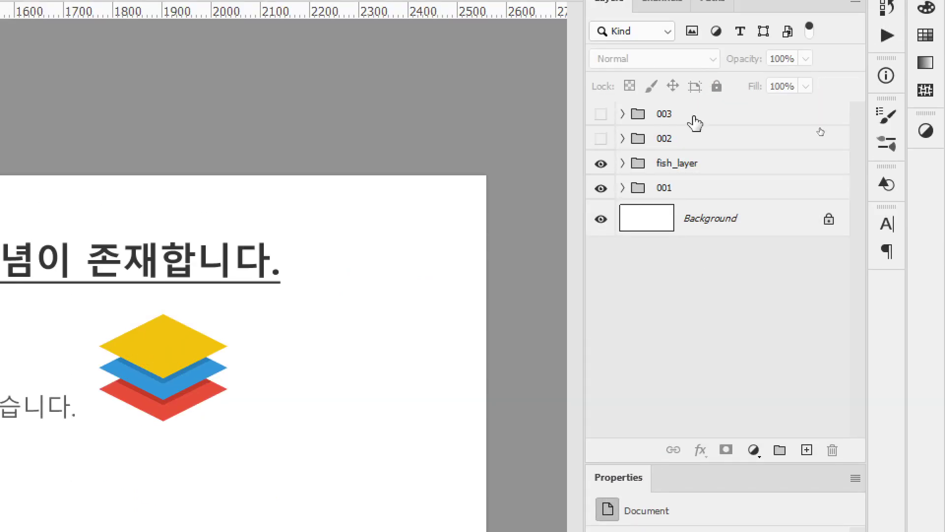
pyautogui.click(714, 303)
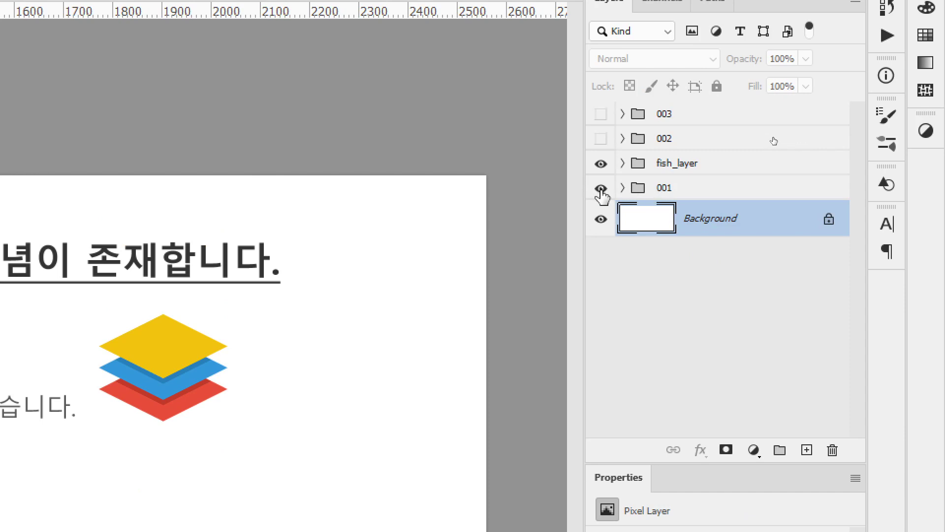
# Select the fish_layer group and expand it to list its layers 01 to 06
pyautogui.click(659, 167)
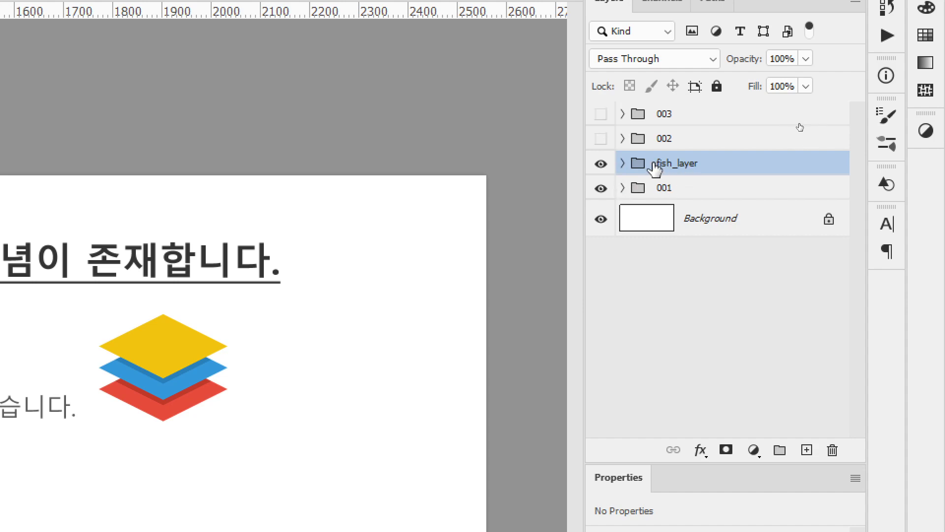
pyautogui.click(623, 164)
pyautogui.click(622, 164)
pyautogui.click(622, 165)
pyautogui.click(622, 164)
pyautogui.click(622, 164)
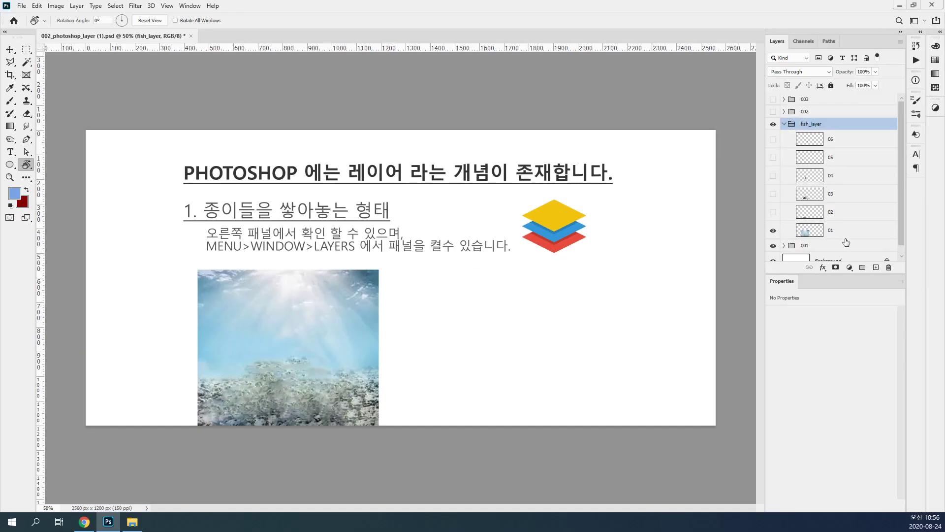
# Select layer 01 in the fish_layer group and toggle the seabed picture's visibility off and on, leaving it shown
pyautogui.click(845, 239)
pyautogui.click(845, 143)
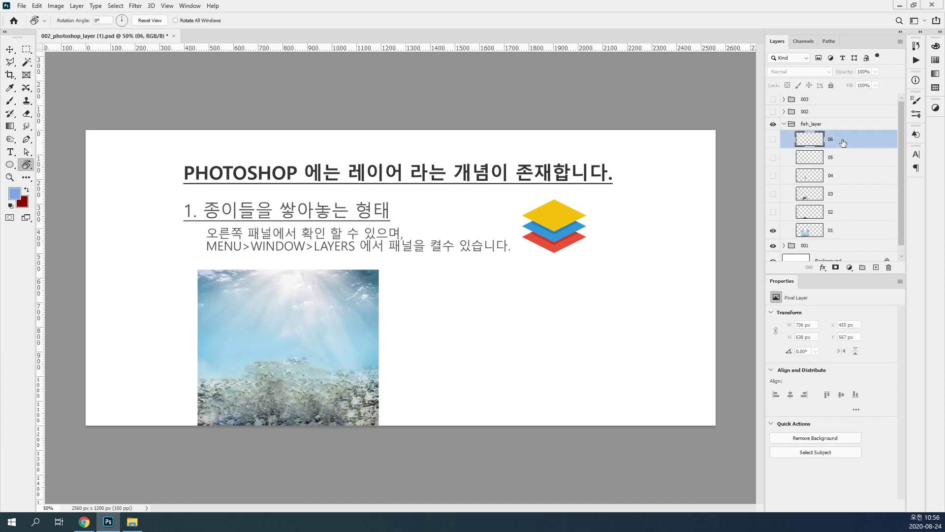
pyautogui.click(805, 233)
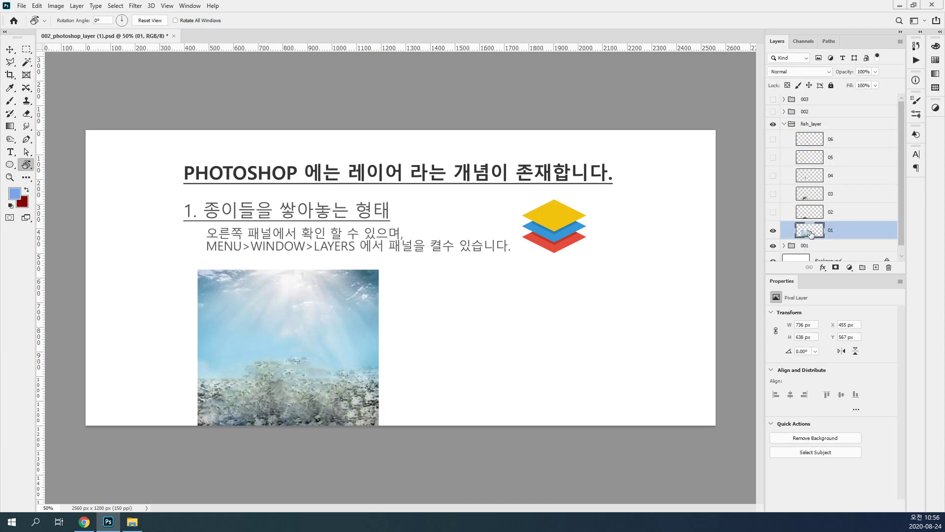
pyautogui.click(772, 231)
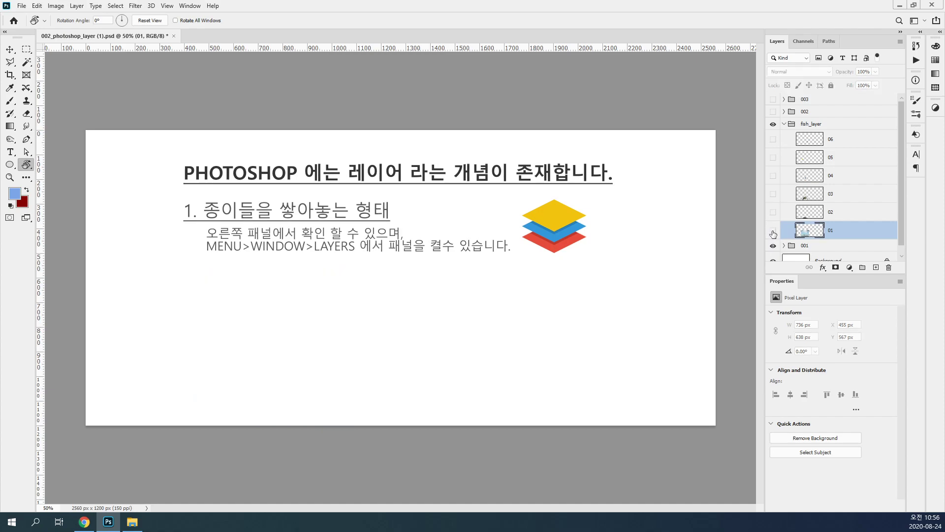
pyautogui.click(773, 232)
pyautogui.click(773, 231)
pyautogui.click(773, 232)
pyautogui.click(773, 231)
pyautogui.click(772, 231)
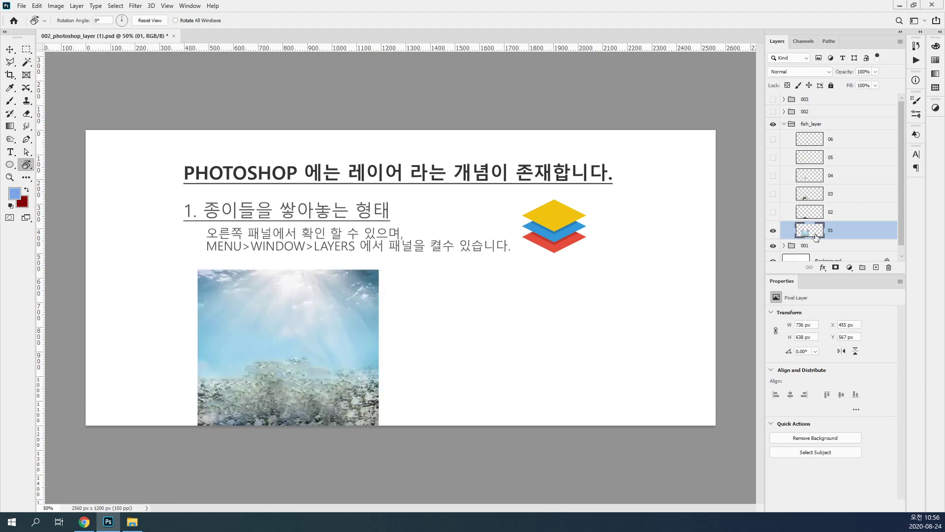
# Select layer 02 and toggle its visibility on and off, leaving the dark shadow on the seabed shown
pyautogui.click(817, 215)
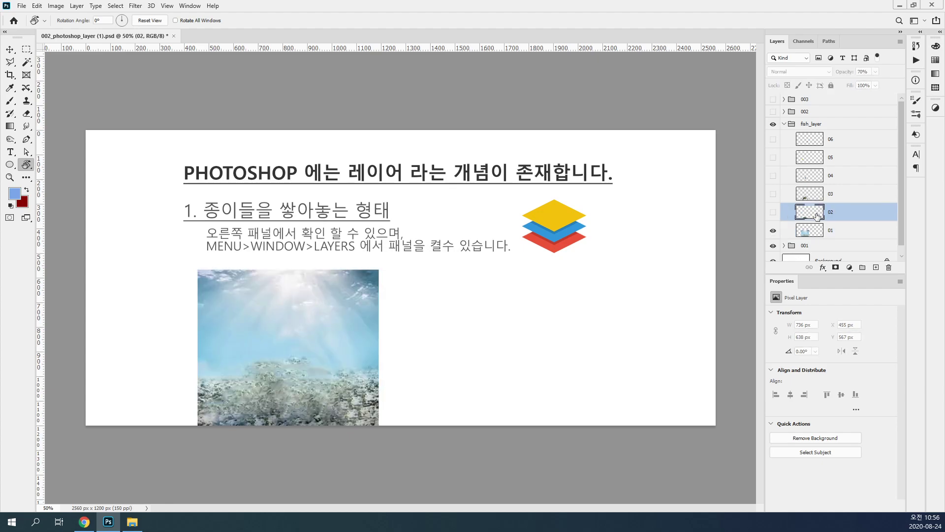
pyautogui.click(774, 213)
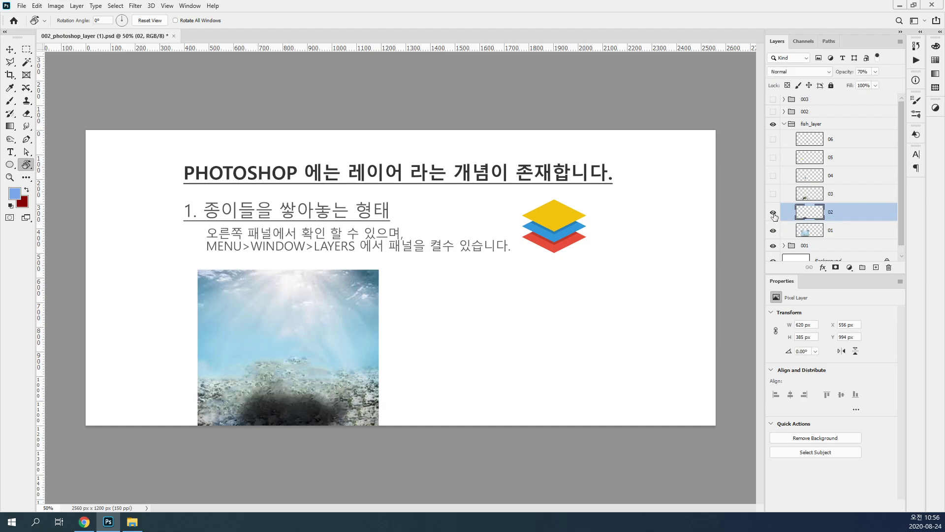
pyautogui.click(773, 212)
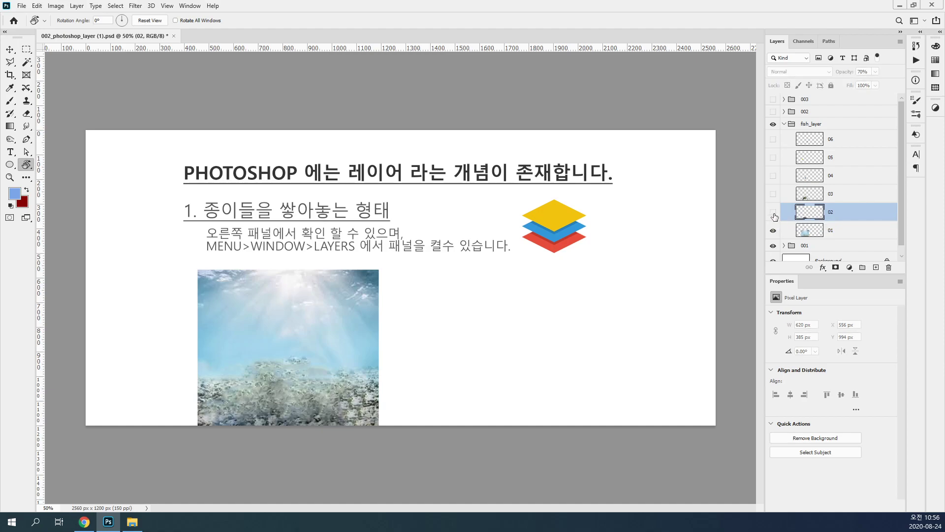
pyautogui.click(773, 213)
pyautogui.click(773, 212)
pyautogui.click(773, 213)
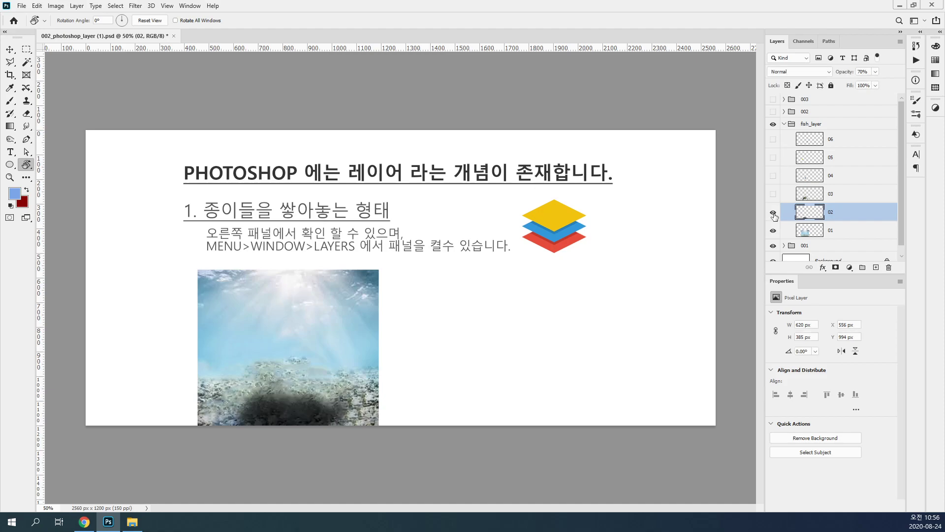
# Show the turtle on layer 03 and the blue cap on layer 04
pyautogui.click(820, 197)
pyautogui.click(773, 195)
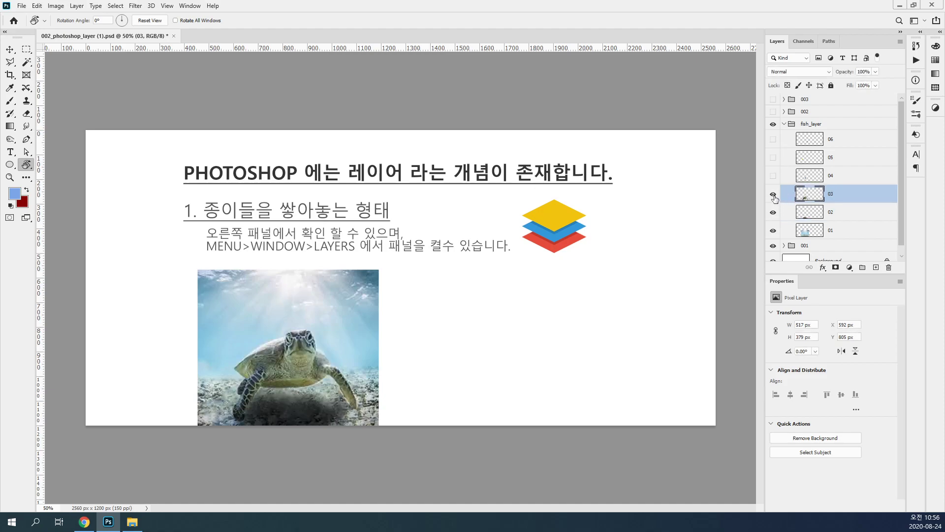
pyautogui.click(774, 195)
pyautogui.click(791, 178)
pyautogui.click(772, 176)
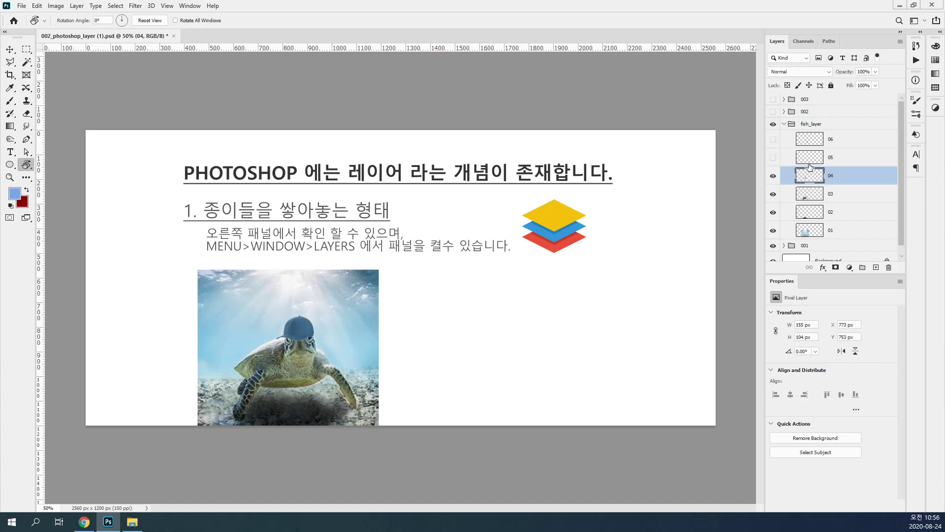
# Show the yellow fish on layer 05 and the orange fish on layer 06
pyautogui.click(816, 160)
pyautogui.click(772, 158)
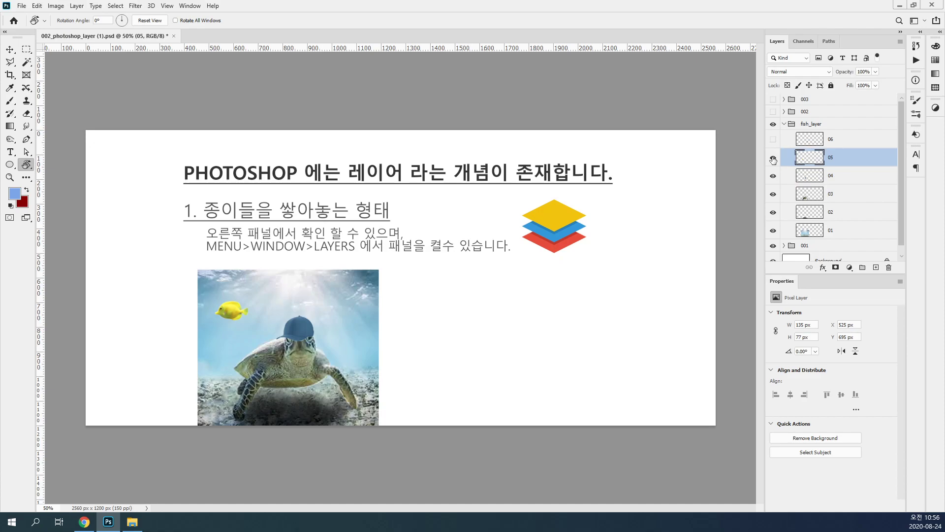
pyautogui.click(785, 144)
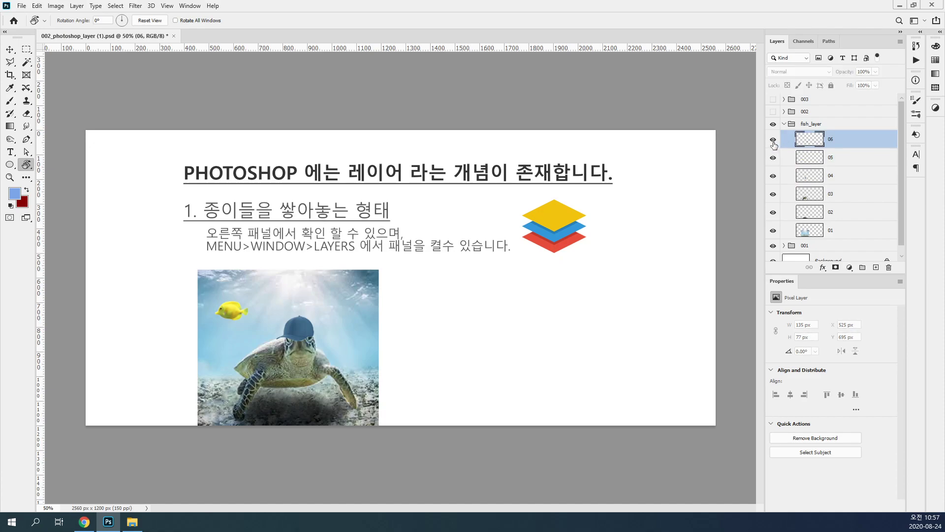
pyautogui.click(773, 141)
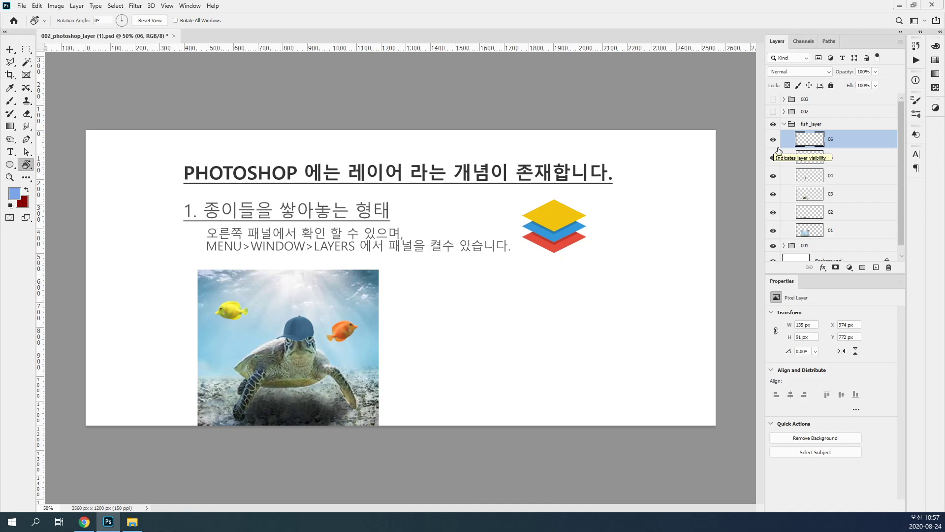
# Select layer 04 and toggle the blue cap's visibility off and on, leaving the cap shown
pyautogui.scroll(3, 303, 360)
pyautogui.moveTo(275, 404); pyautogui.dragTo(575, 257)
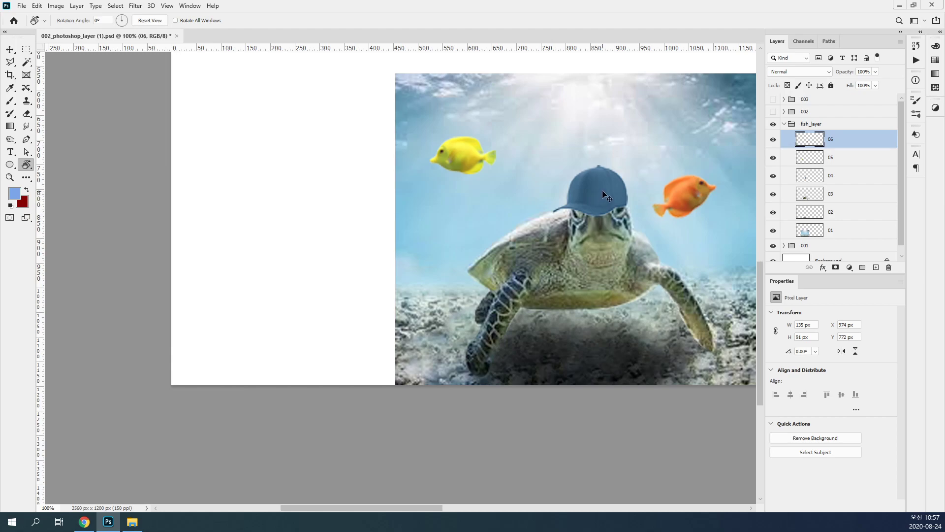
pyautogui.click(833, 176)
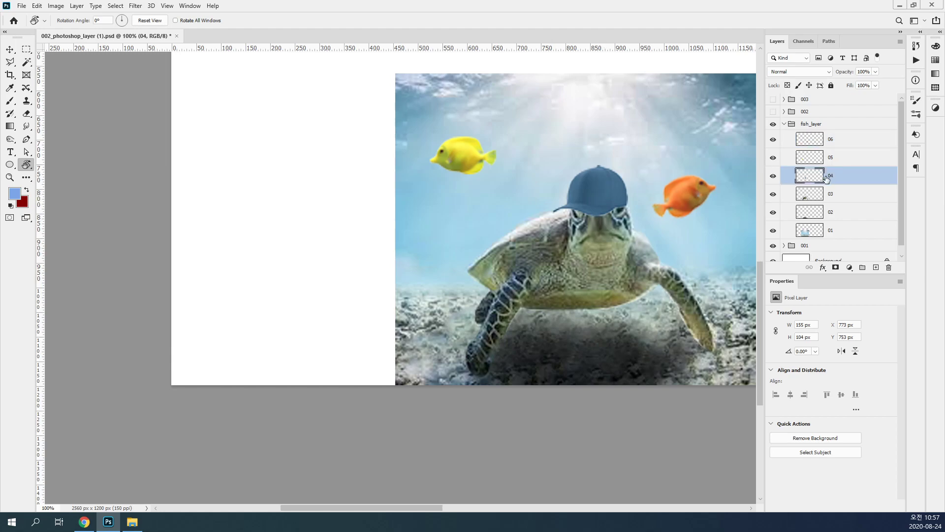
pyautogui.click(773, 177)
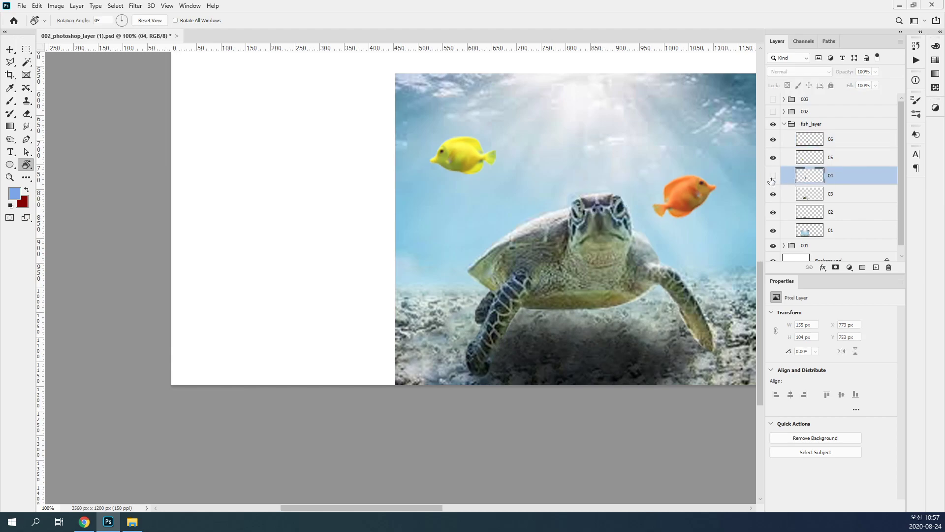
pyautogui.click(773, 177)
pyautogui.click(773, 177)
pyautogui.click(773, 177)
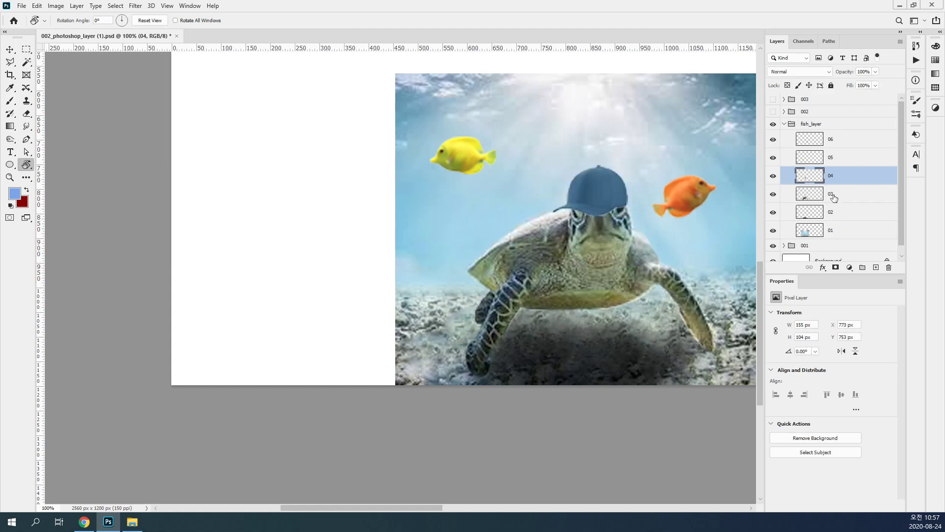
# Move the cap's layer 04 below the turtle's layer 03, and return it to its place above layer 03
pyautogui.moveTo(830, 171)
pyautogui.mouseDown()
pyautogui.moveTo(809, 172)
pyautogui.moveTo(842, 169)
pyautogui.moveTo(832, 183)
pyautogui.moveTo(858, 194)
pyautogui.mouseUp()
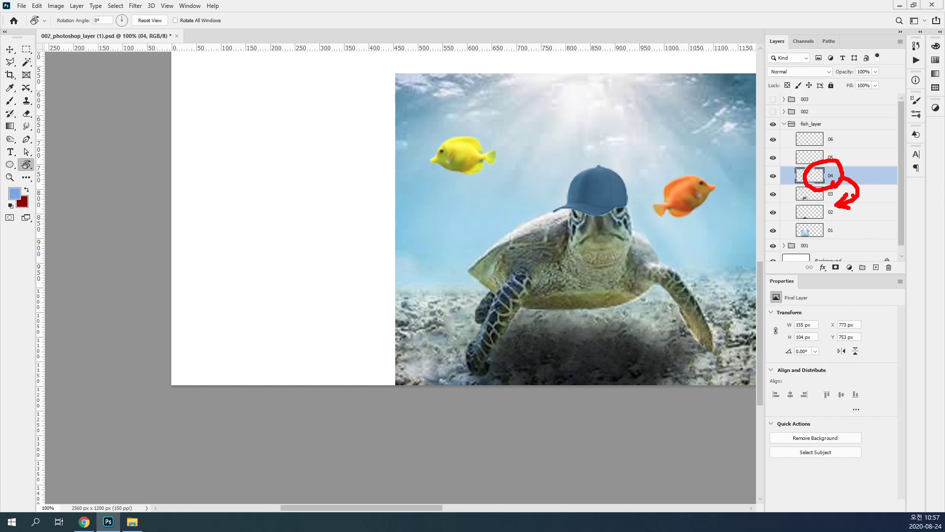
pyautogui.moveTo(843, 176); pyautogui.dragTo(842, 201)
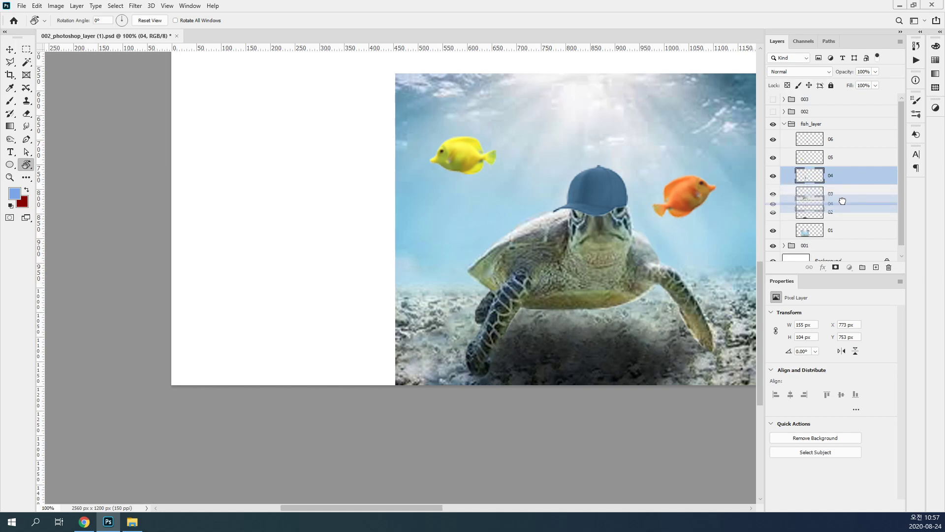
pyautogui.moveTo(842, 201); pyautogui.dragTo(843, 173)
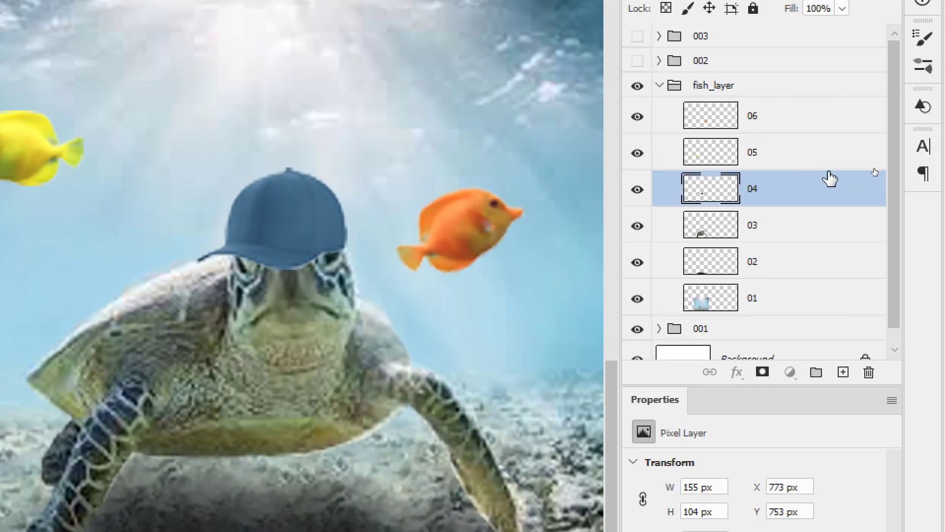
pyautogui.moveTo(822, 190); pyautogui.dragTo(778, 239)
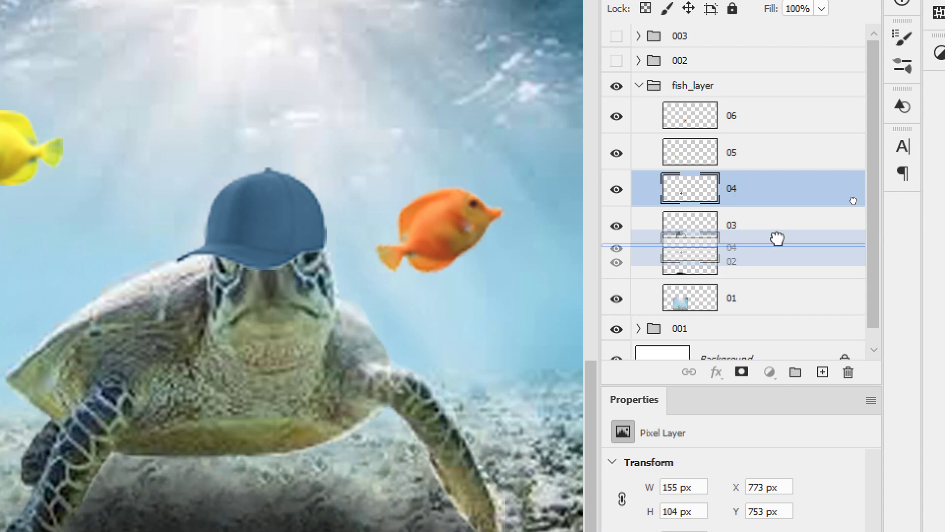
pyautogui.moveTo(777, 239); pyautogui.dragTo(780, 242)
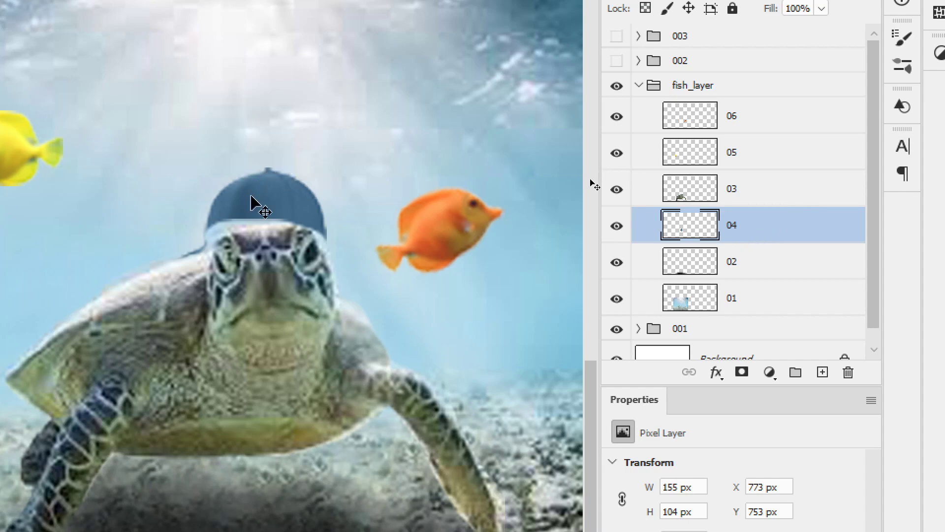
pyautogui.moveTo(743, 228); pyautogui.dragTo(755, 182)
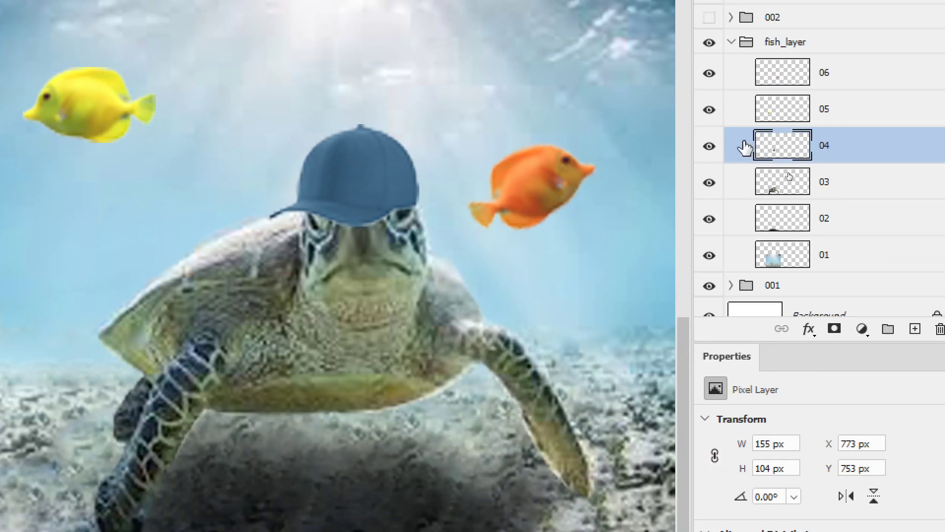
# Toggle the cap's visibility off and on, and move the cap to the yellow fish at about X 492 px, Y 653 px
pyautogui.click(708, 146)
pyautogui.click(709, 146)
pyautogui.moveTo(331, 180); pyautogui.dragTo(236, 123)
pyautogui.moveTo(501, 127); pyautogui.dragTo(350, 111)
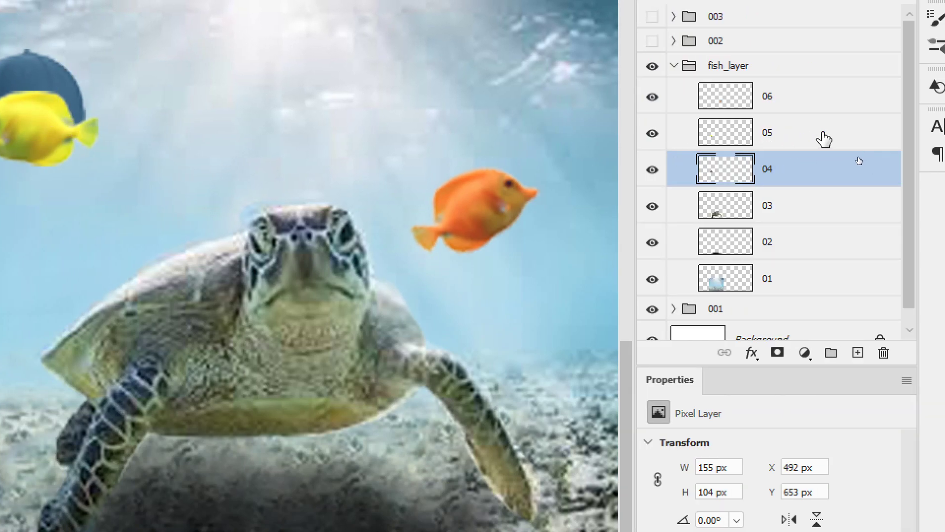
# Move the yellow fish's layer 05 below layer 04 and place the fish under the cap at about X 512 px, Y 719 px
pyautogui.click(870, 137)
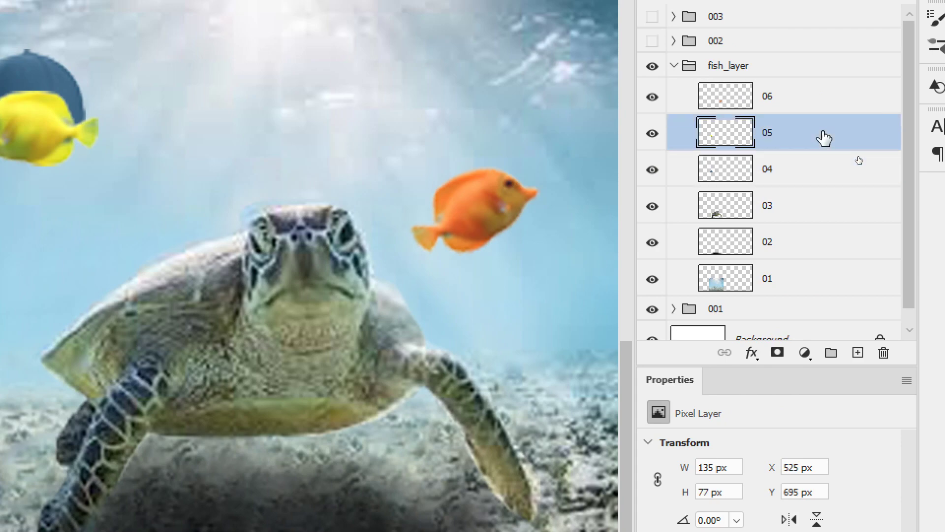
pyautogui.moveTo(860, 139); pyautogui.dragTo(851, 182)
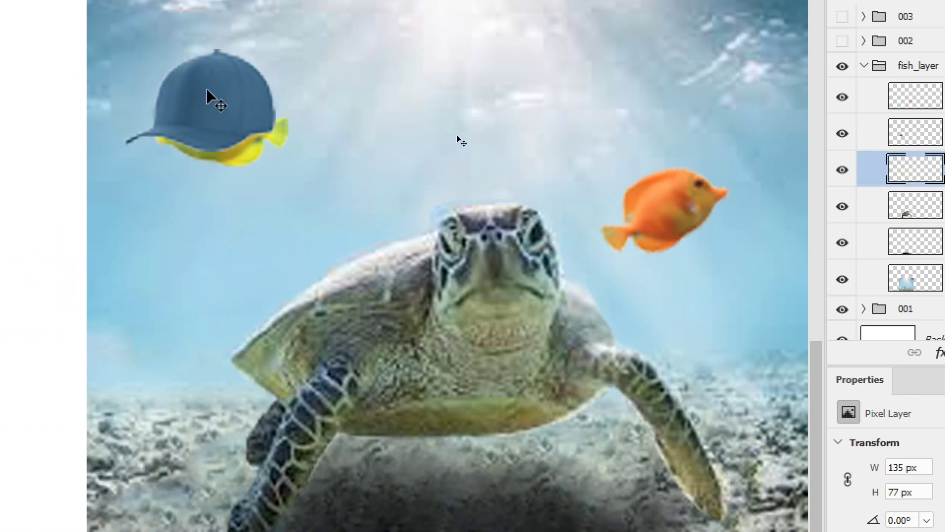
pyautogui.moveTo(21, 95); pyautogui.dragTo(17, 122)
pyautogui.moveTo(207, 123); pyautogui.dragTo(242, 81)
pyautogui.moveTo(228, 157); pyautogui.dragTo(191, 150)
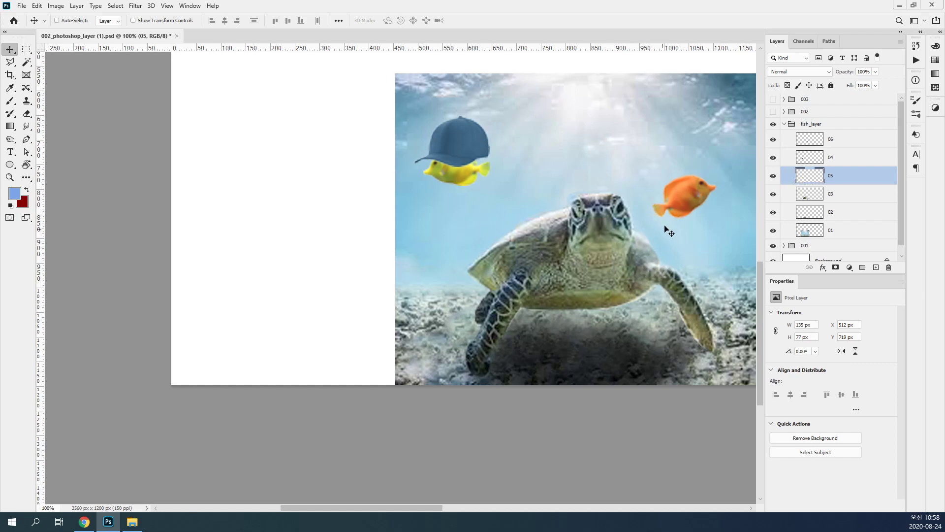
# Collapse the fish_layer group, show group 002 and hide fish_layer
pyautogui.hotkey('ctrl', '0')
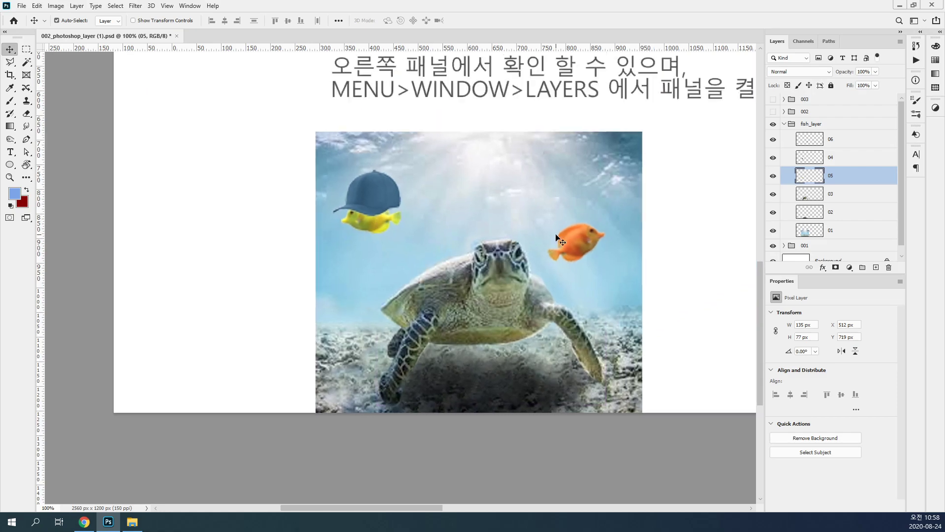
pyautogui.click(783, 124)
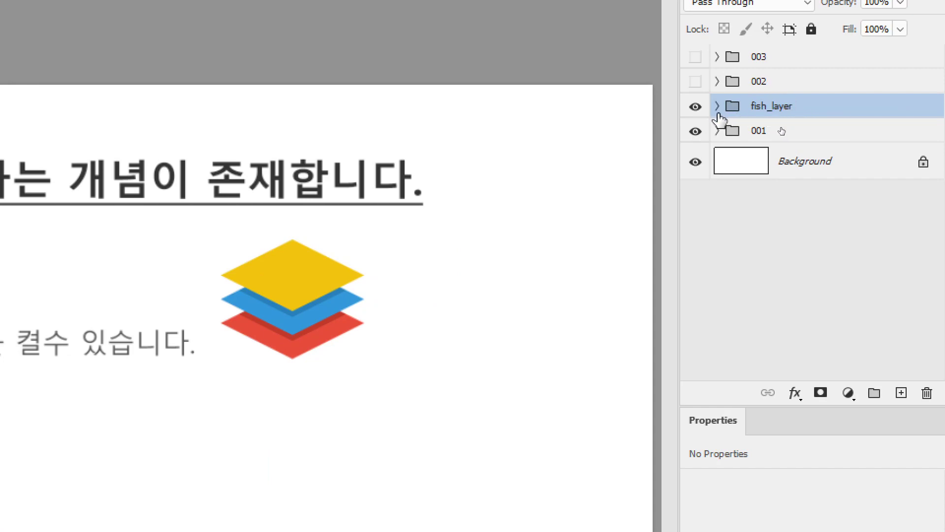
pyautogui.click(695, 81)
pyautogui.click(695, 107)
pyautogui.click(695, 107)
pyautogui.click(693, 107)
# Expand group 002, select layer 002-1 and toggle its visibility off and on, leaving the layer row diagram shown
pyautogui.click(760, 84)
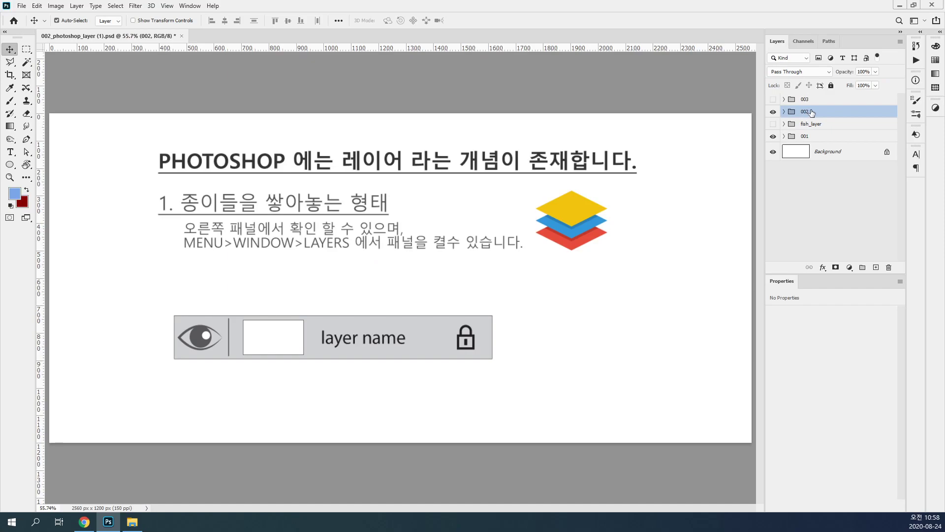
pyautogui.click(815, 124)
pyautogui.click(822, 114)
pyautogui.click(784, 112)
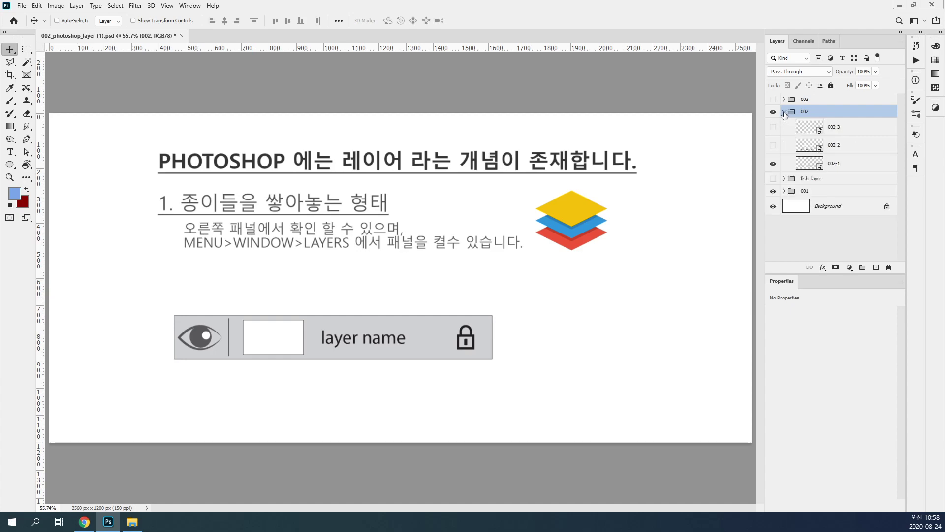
pyautogui.click(857, 171)
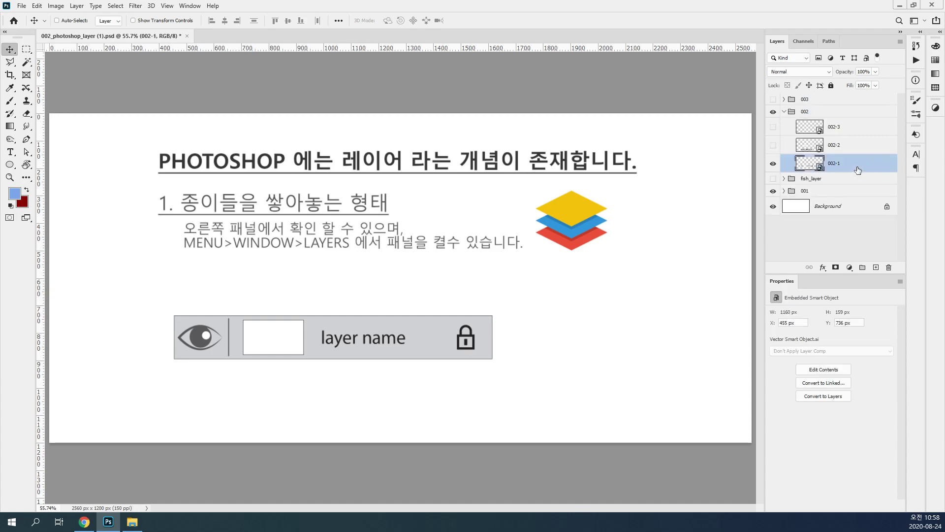
pyautogui.click(774, 164)
pyautogui.click(773, 164)
# Widen the Layers panel, and temporarily mark the layer row diagram, the 002-1 row and the diagram's lock with red annotations
pyautogui.moveTo(764, 202); pyautogui.dragTo(582, 202)
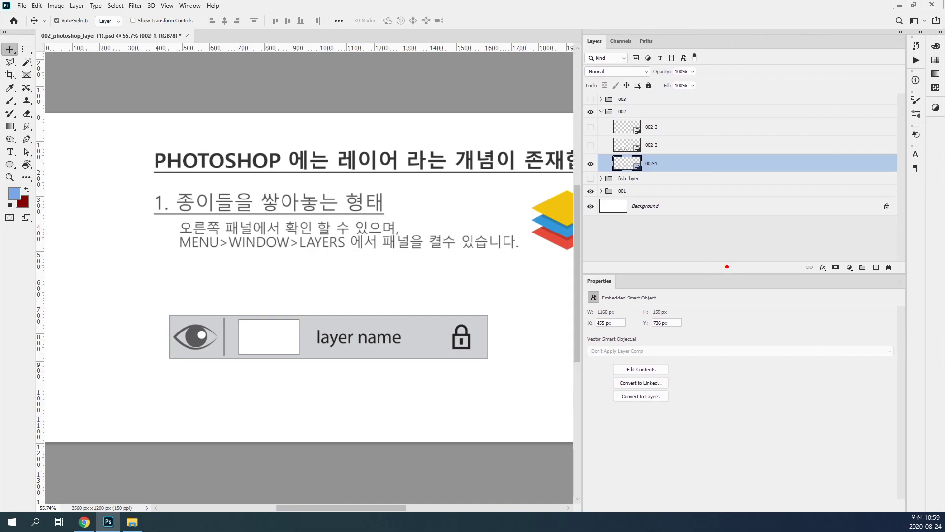
pyautogui.moveTo(133, 298)
pyautogui.mouseDown()
pyautogui.moveTo(468, 342)
pyautogui.moveTo(525, 369)
pyautogui.mouseUp()
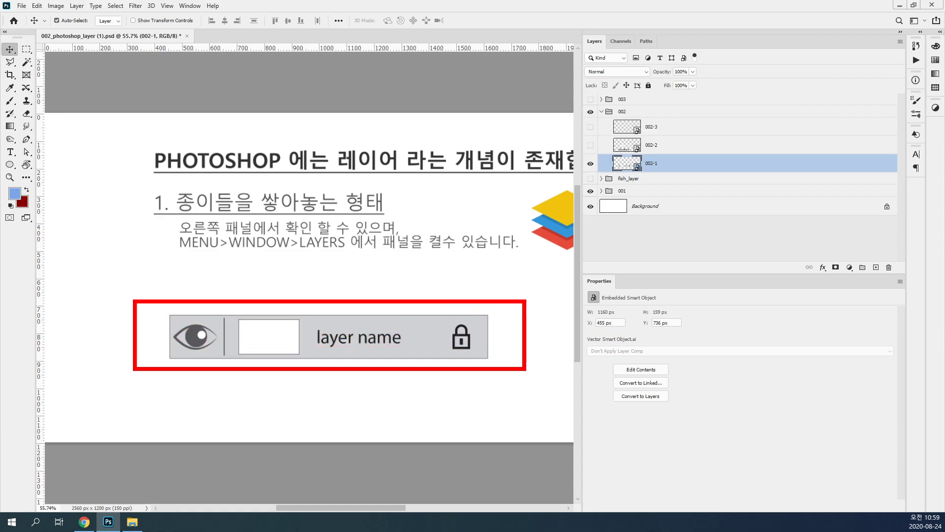
pyautogui.moveTo(581, 153); pyautogui.dragTo(903, 175)
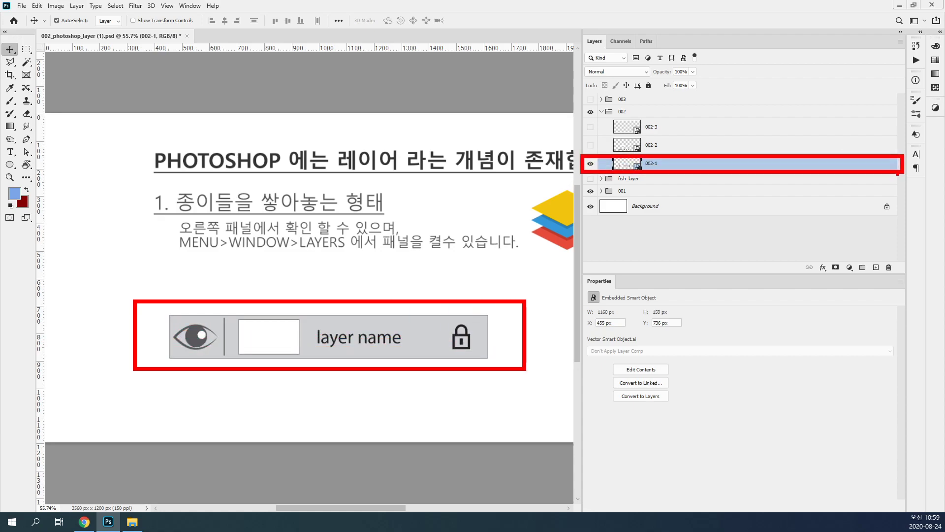
pyautogui.moveTo(478, 348)
pyautogui.mouseDown()
pyautogui.moveTo(456, 355)
pyautogui.moveTo(444, 332)
pyautogui.moveTo(470, 306)
pyautogui.moveTo(495, 317)
pyautogui.moveTo(486, 362)
pyautogui.mouseUp()
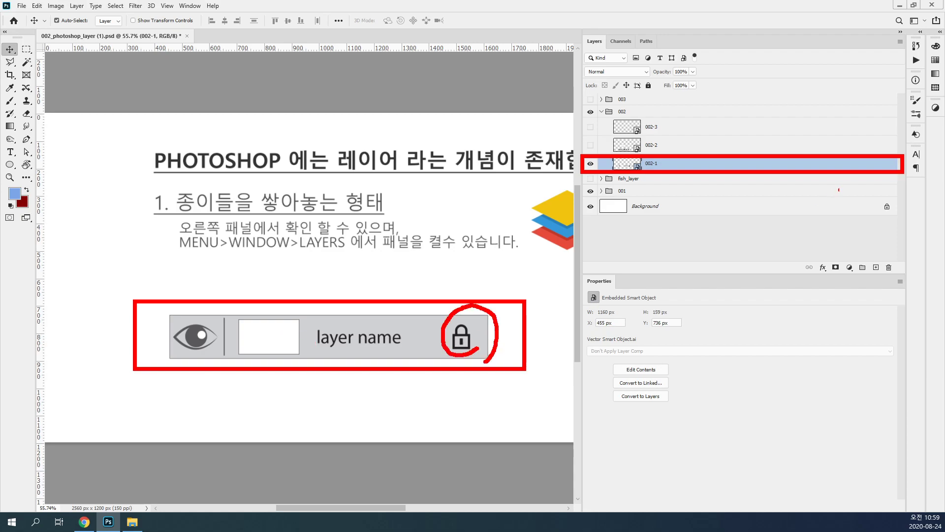
pyautogui.moveTo(901, 169); pyautogui.dragTo(901, 146)
pyautogui.press('Escape')
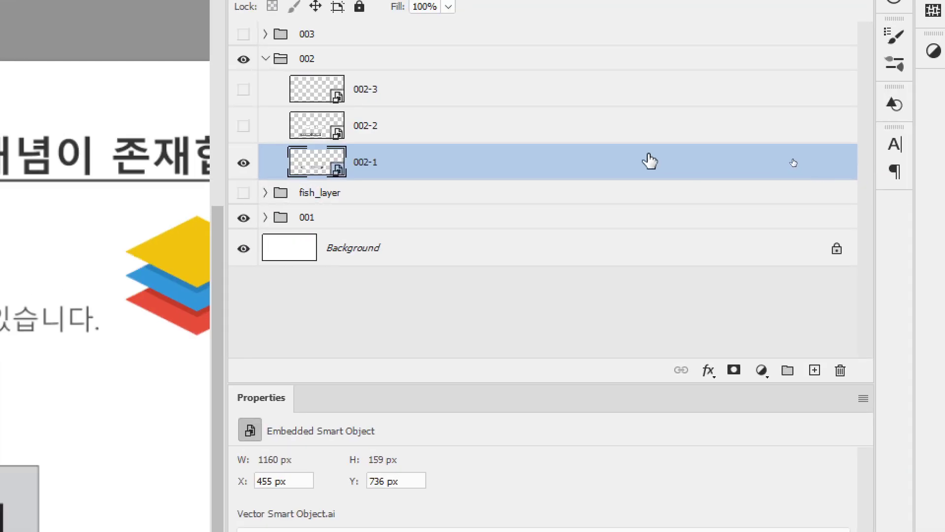
# Turn the position lock on and off for layer 002-1, try the artboard auto-nesting lock, and apply Lock all
pyautogui.click(599, 132)
pyautogui.click(573, 166)
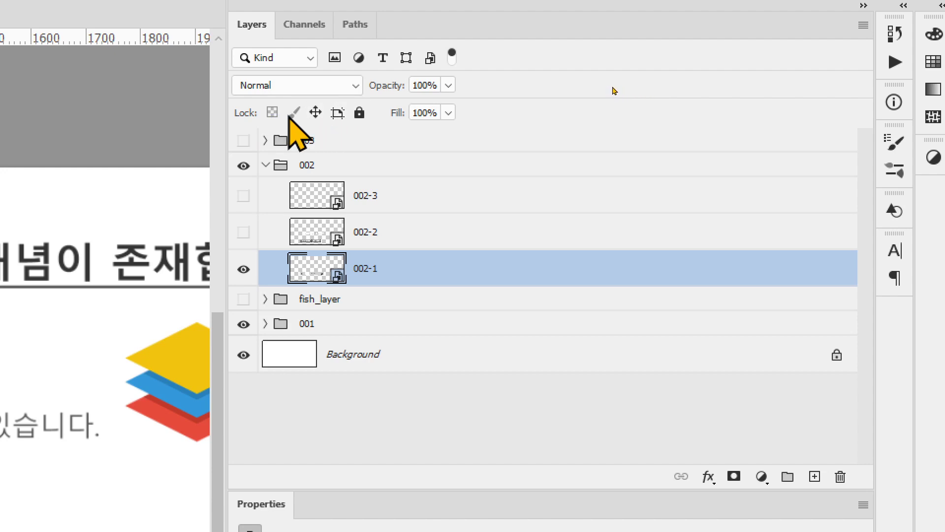
pyautogui.click(315, 114)
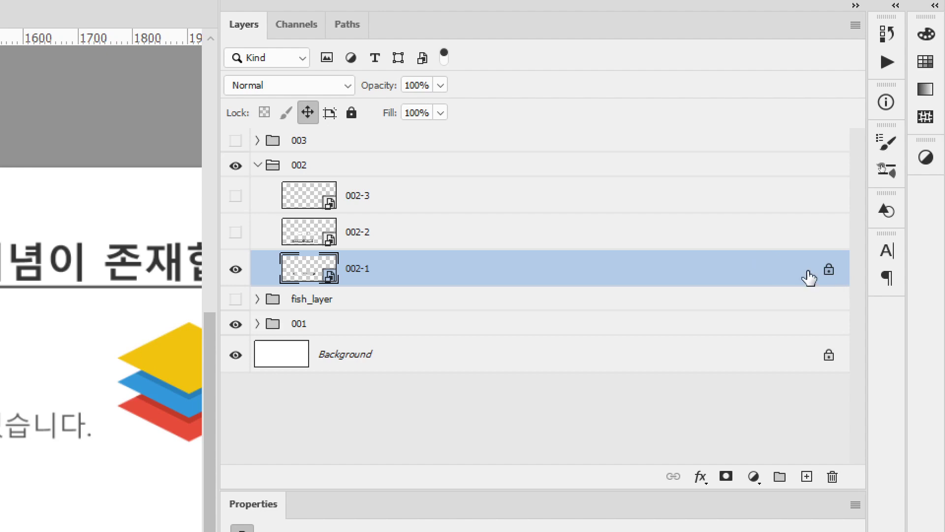
pyautogui.click(305, 113)
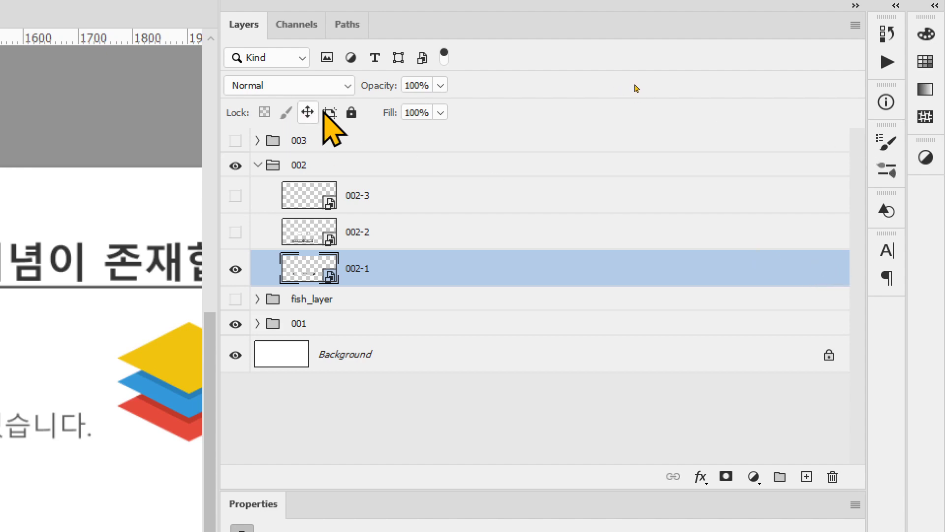
pyautogui.click(329, 113)
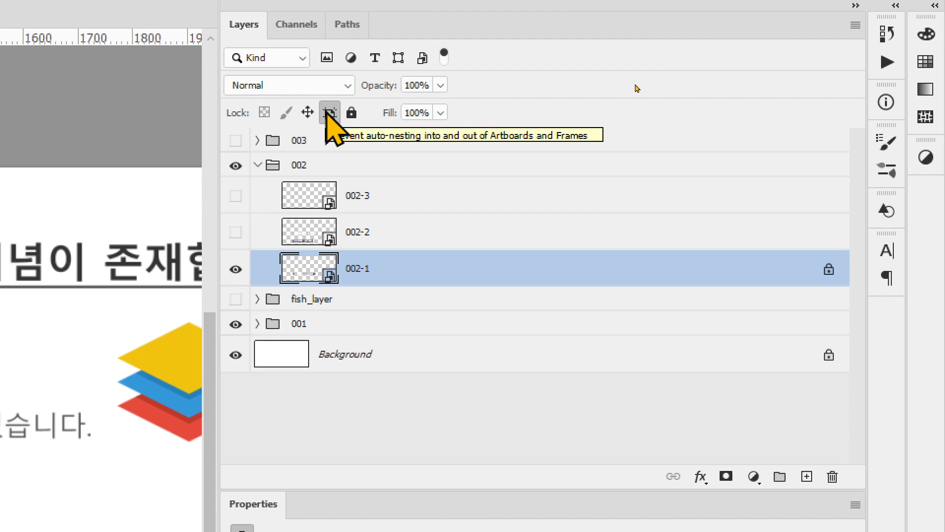
pyautogui.click(351, 113)
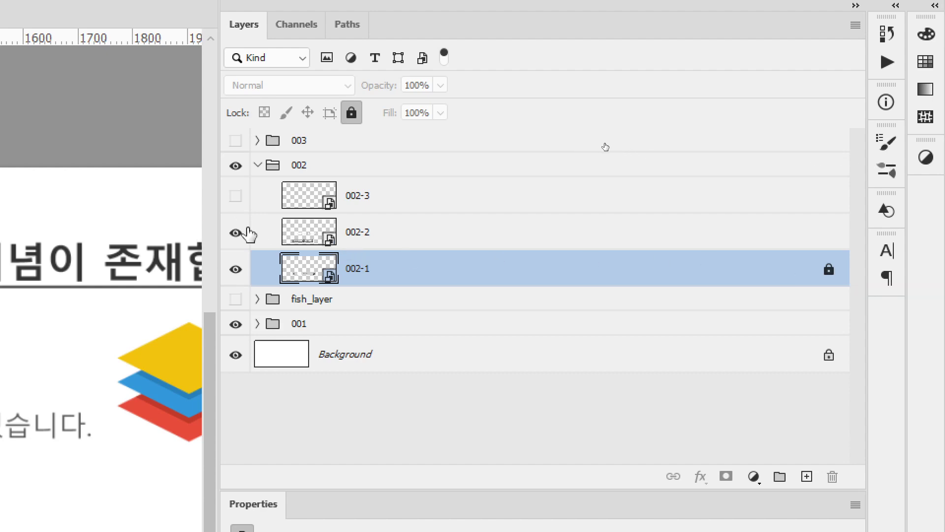
# Show layer 002-2 in group 002 and narrow the Layers panel again
pyautogui.click(235, 232)
pyautogui.moveTo(217, 230); pyautogui.dragTo(522, 233)
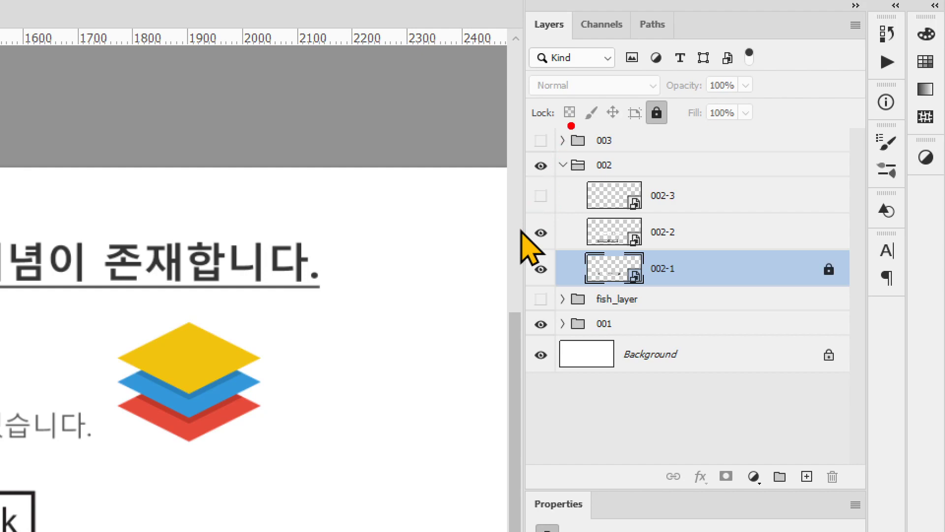
# Circle the transparent pixels lock and layer 002-1's smart object badge with red annotations, and undo the marks
pyautogui.moveTo(576, 122)
pyautogui.mouseDown()
pyautogui.moveTo(558, 111)
pyautogui.moveTo(567, 97)
pyautogui.moveTo(575, 122)
pyautogui.mouseUp()
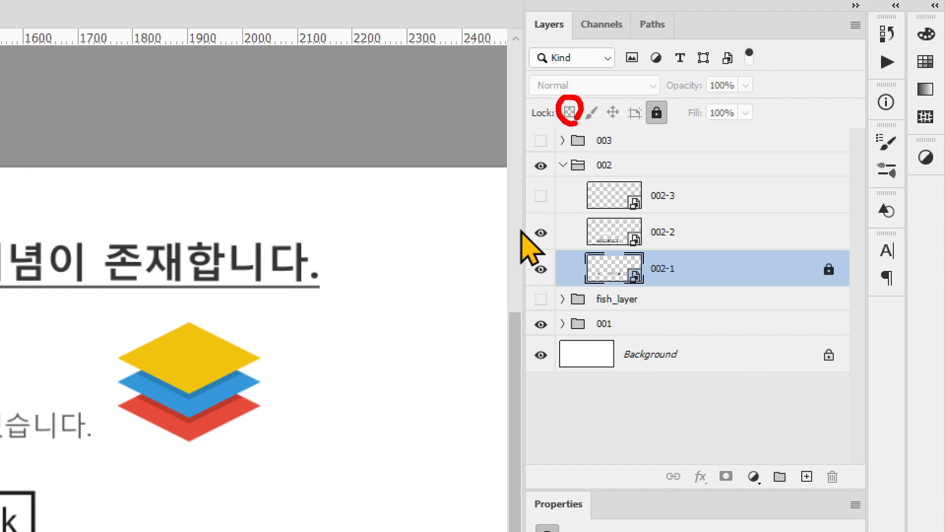
pyautogui.moveTo(598, 261); pyautogui.dragTo(619, 252)
pyautogui.hotkey('ctrl', 'z')
pyautogui.moveTo(645, 282)
pyautogui.mouseDown()
pyautogui.moveTo(624, 276)
pyautogui.moveTo(630, 256)
pyautogui.moveTo(647, 258)
pyautogui.moveTo(648, 284)
pyautogui.mouseUp()
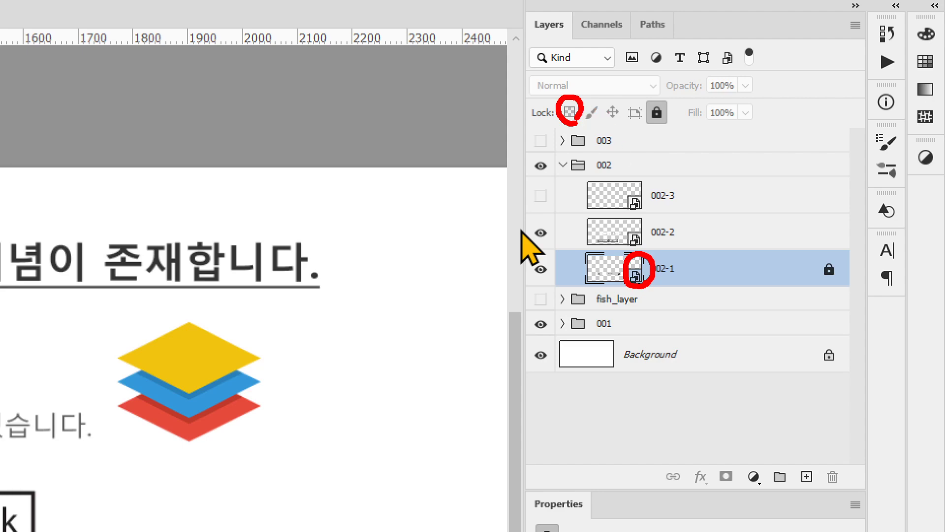
pyautogui.hotkey('ctrl', 'z')
pyautogui.hotkey('ctrl', 'z')
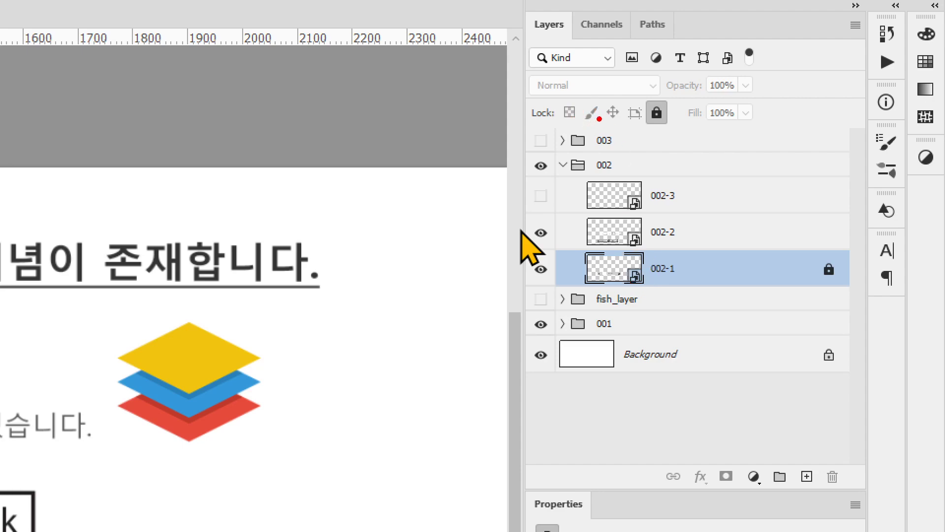
# Remove Lock all from layer 002-1 and lock only its position
pyautogui.click(657, 113)
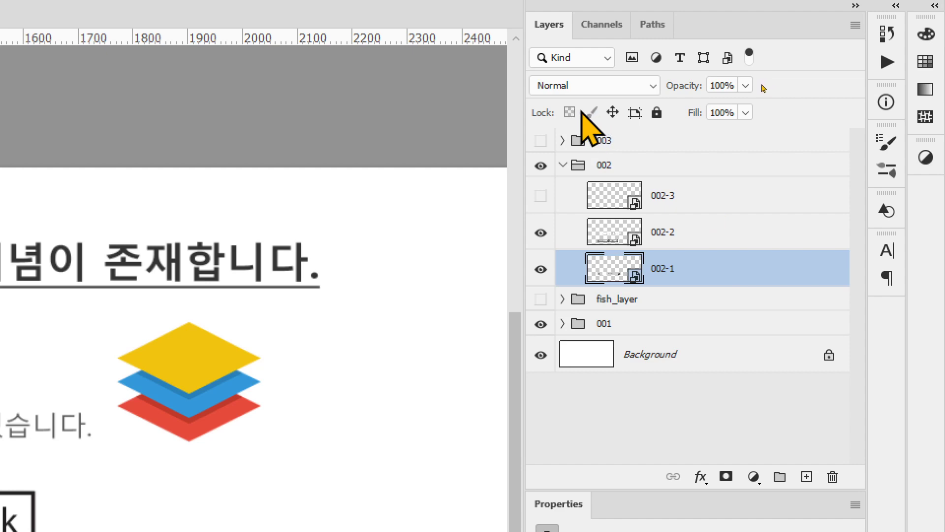
pyautogui.click(612, 113)
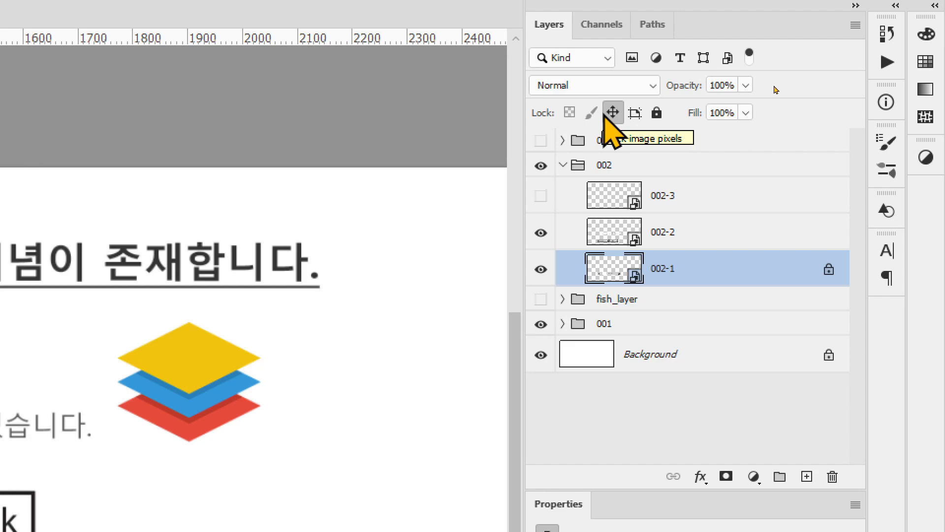
# Remove the position lock from layer 002-1, and toggle Lock all on and off repeatedly, leaving the layer unlocked
pyautogui.click(611, 113)
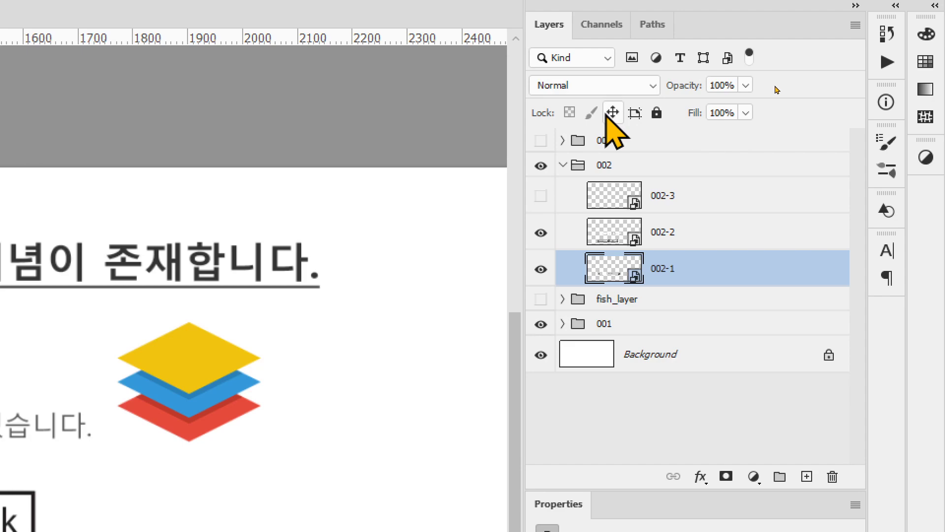
pyautogui.click(657, 117)
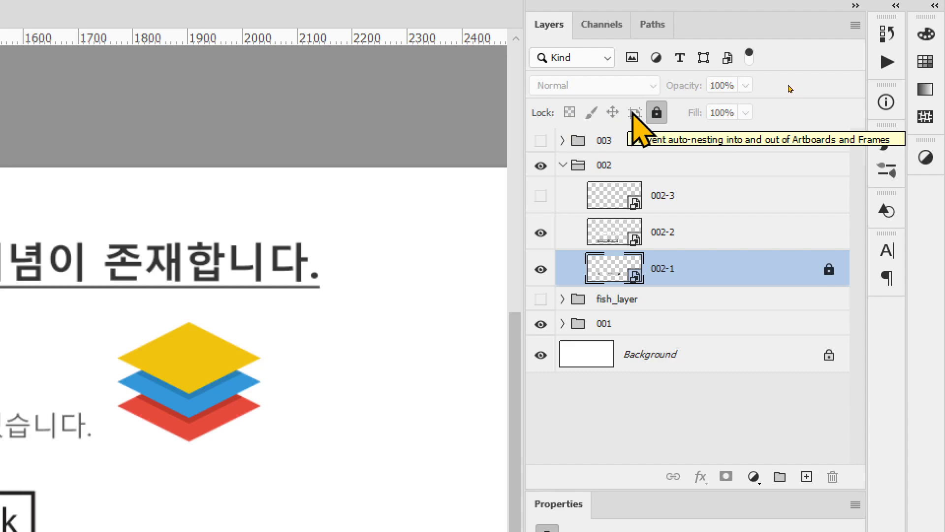
pyautogui.click(659, 118)
pyautogui.click(660, 118)
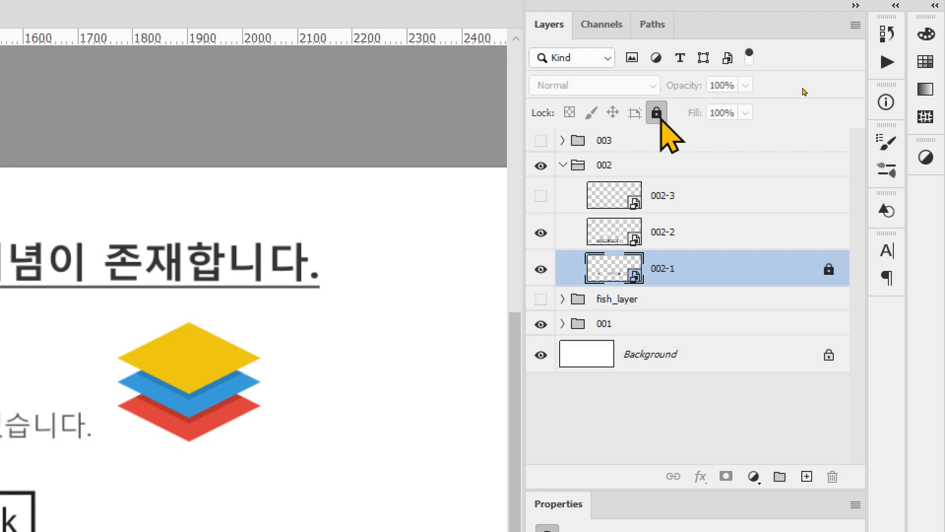
pyautogui.click(660, 117)
pyautogui.click(660, 116)
pyautogui.click(660, 116)
pyautogui.click(660, 114)
pyautogui.click(660, 114)
pyautogui.click(655, 113)
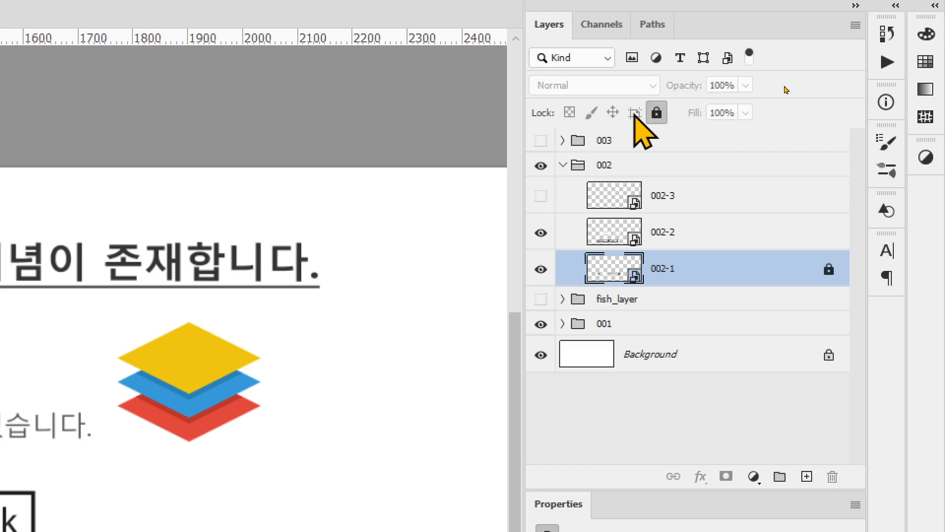
pyautogui.click(656, 113)
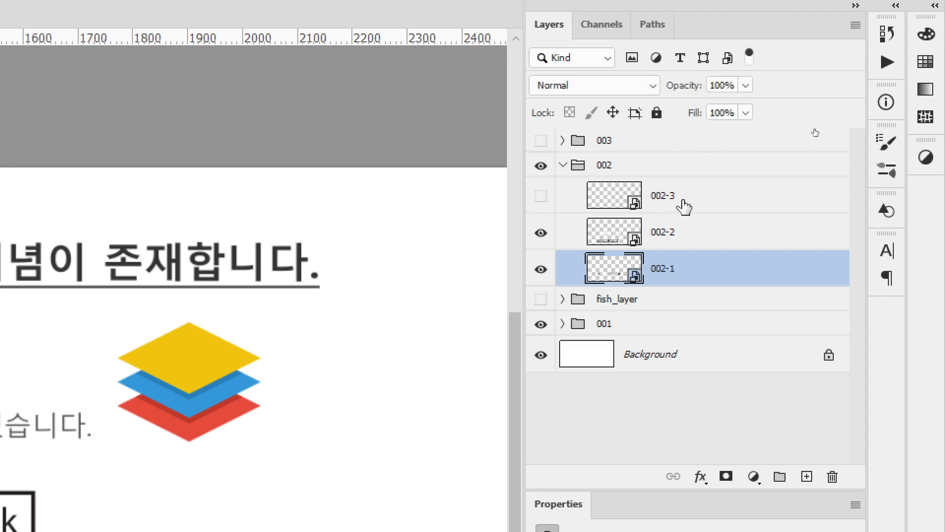
# Hide layer 002-2 in group 002, and turn layer 002-1's visibility off and on
pyautogui.click(540, 234)
pyautogui.click(542, 269)
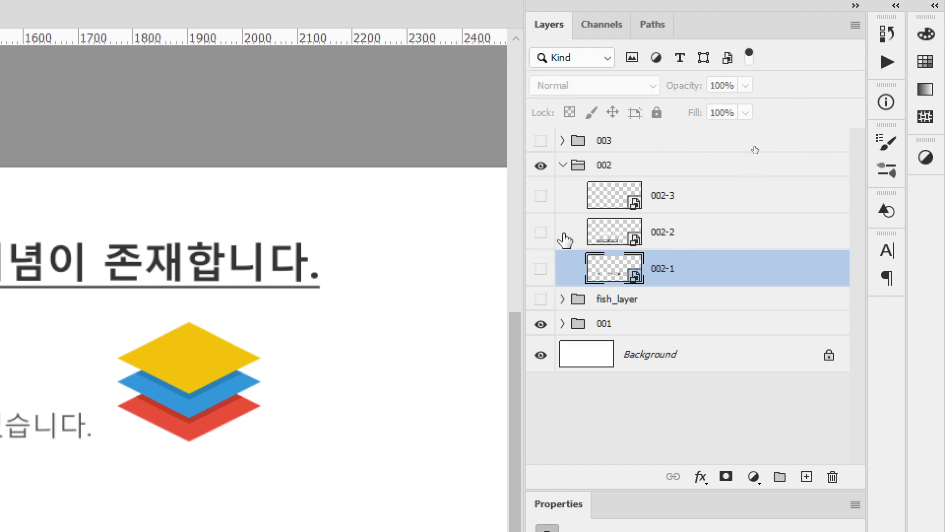
pyautogui.click(541, 269)
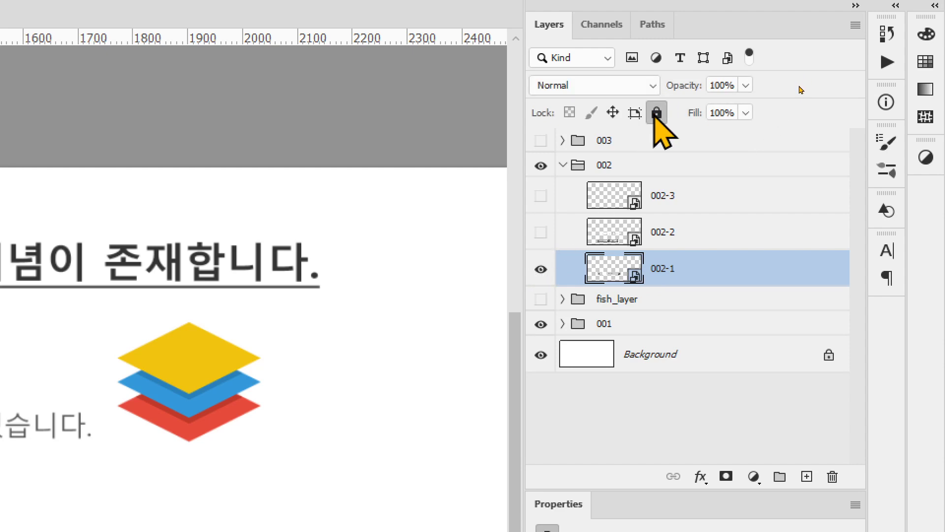
# Turn Lock all on and off for layer 002-1, and hide and show the layer
pyautogui.click(657, 112)
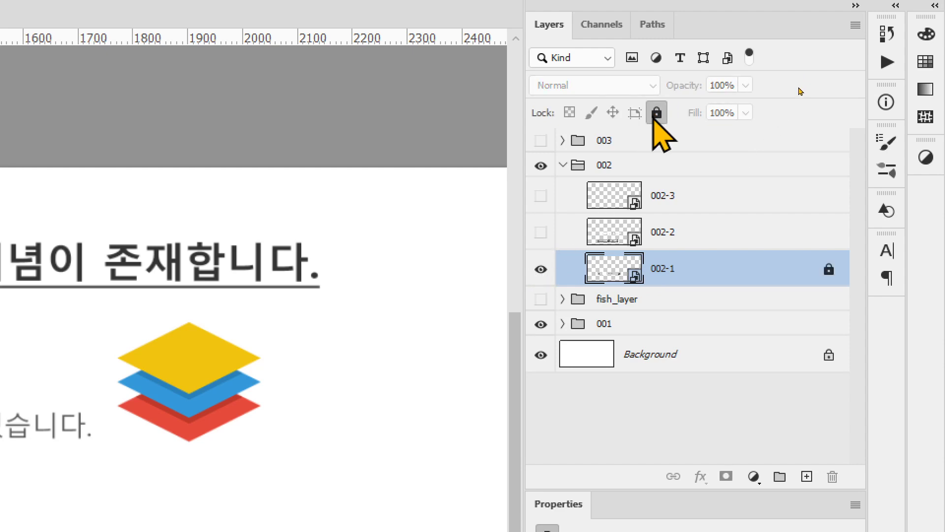
pyautogui.click(656, 113)
pyautogui.click(540, 269)
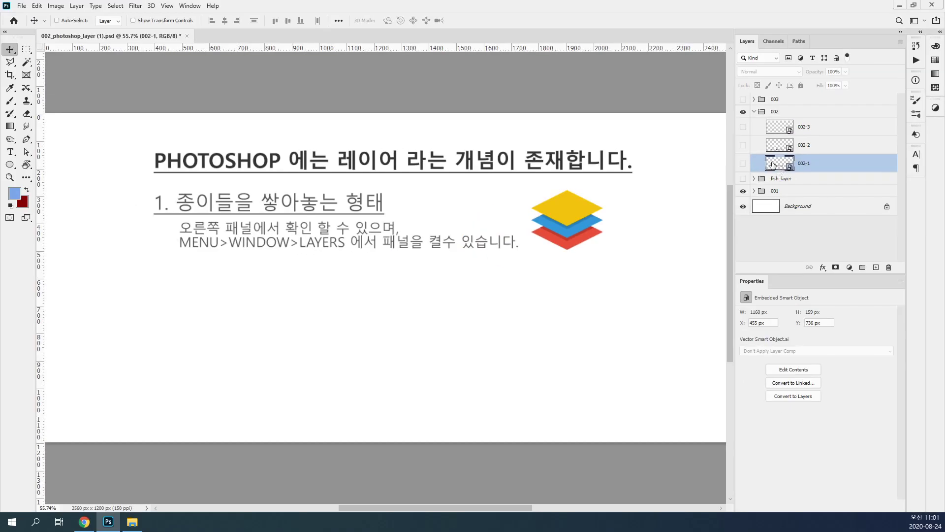
pyautogui.click(540, 269)
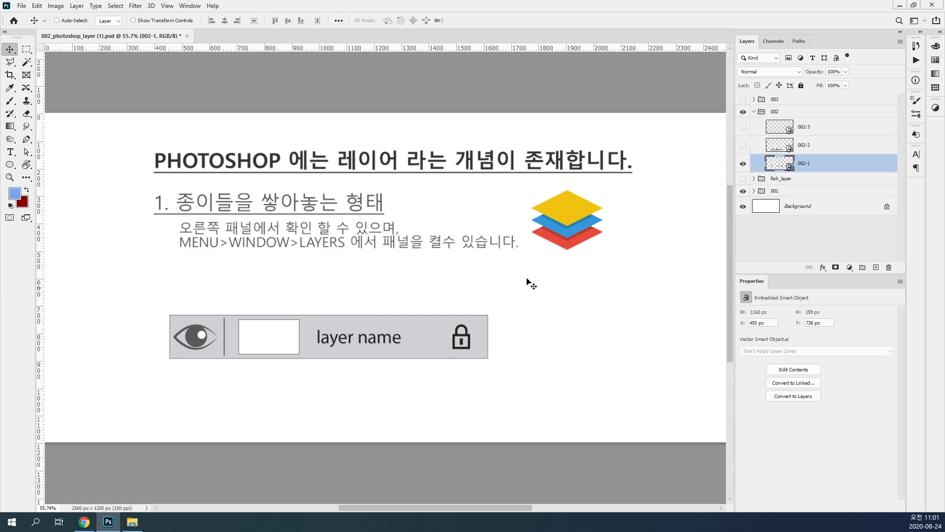
# Hide layer 002-1, try moving it while hidden, and show it and move its graphic back to about X 428 px, Y 718 px
pyautogui.click(744, 164)
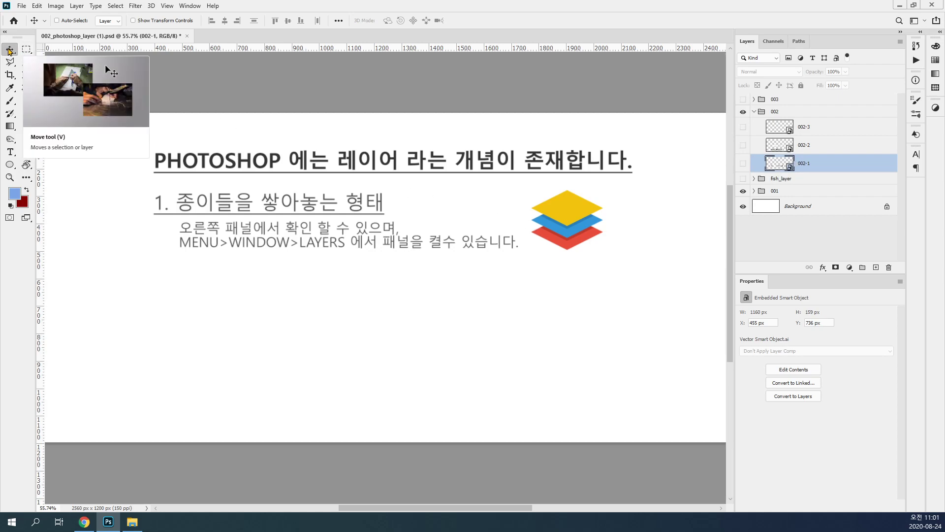
pyautogui.moveTo(254, 397); pyautogui.dragTo(242, 238)
pyautogui.moveTo(327, 353); pyautogui.dragTo(221, 291)
pyautogui.moveTo(272, 344); pyautogui.dragTo(413, 249)
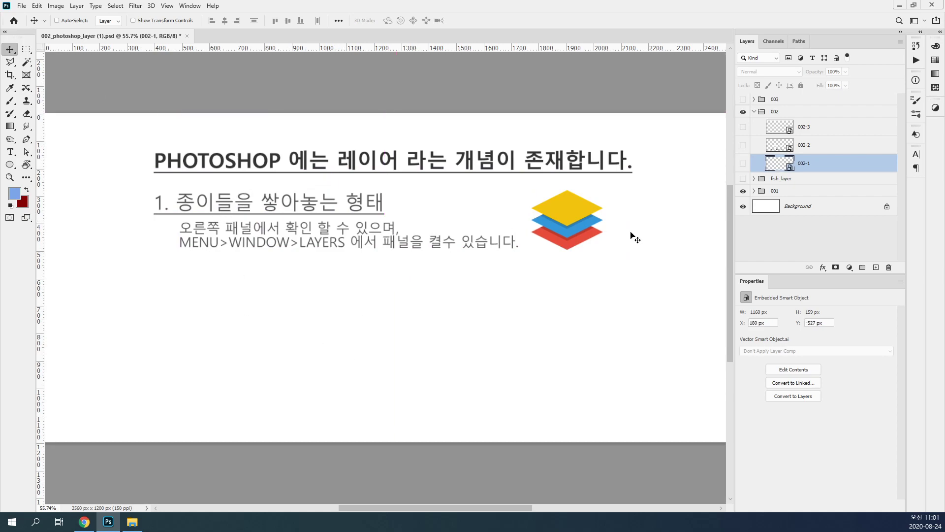
pyautogui.click(742, 164)
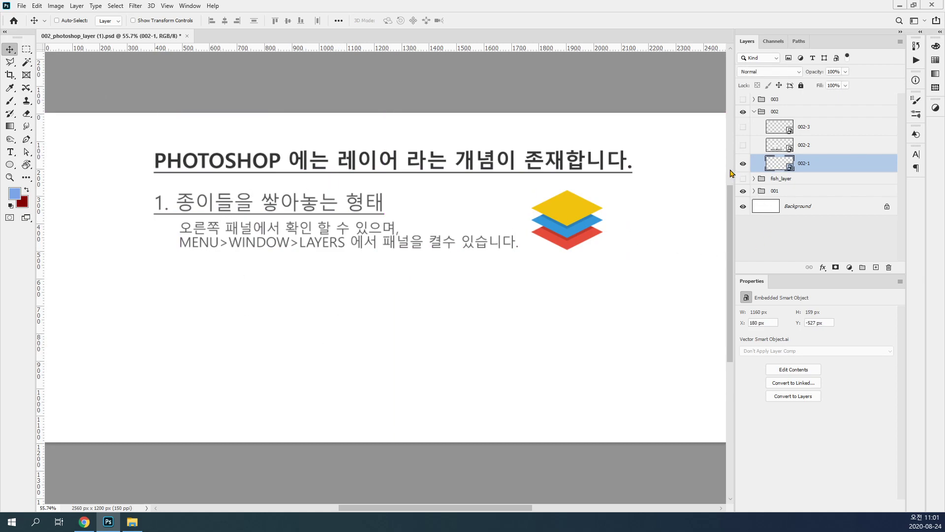
pyautogui.moveTo(420, 197); pyautogui.dragTo(398, 410)
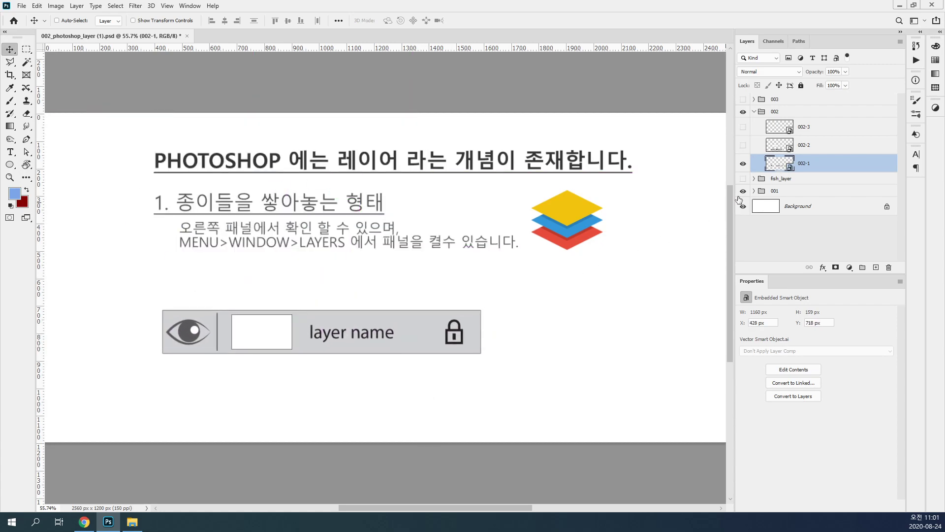
# Toggle layer 002-1's visibility, move its graphic to about X 397 px, Y 751 px and apply Lock all
pyautogui.click(743, 163)
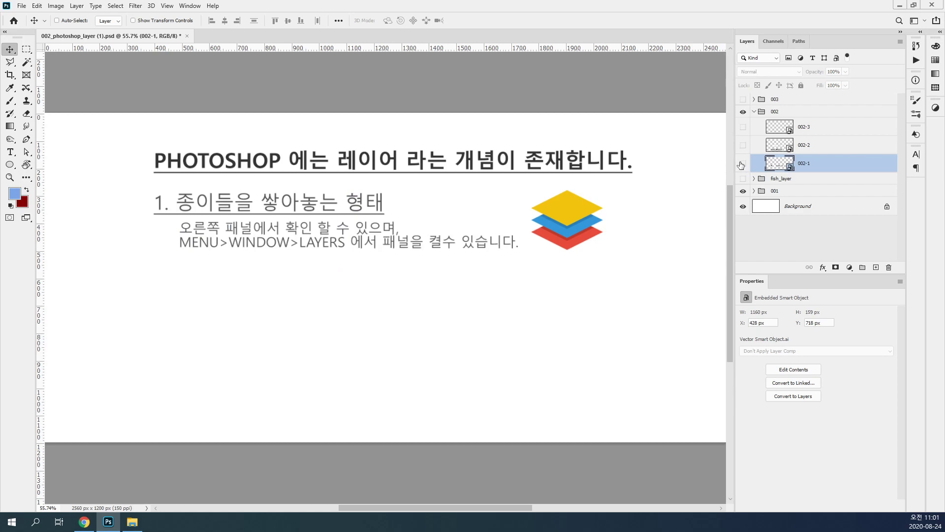
pyautogui.click(742, 164)
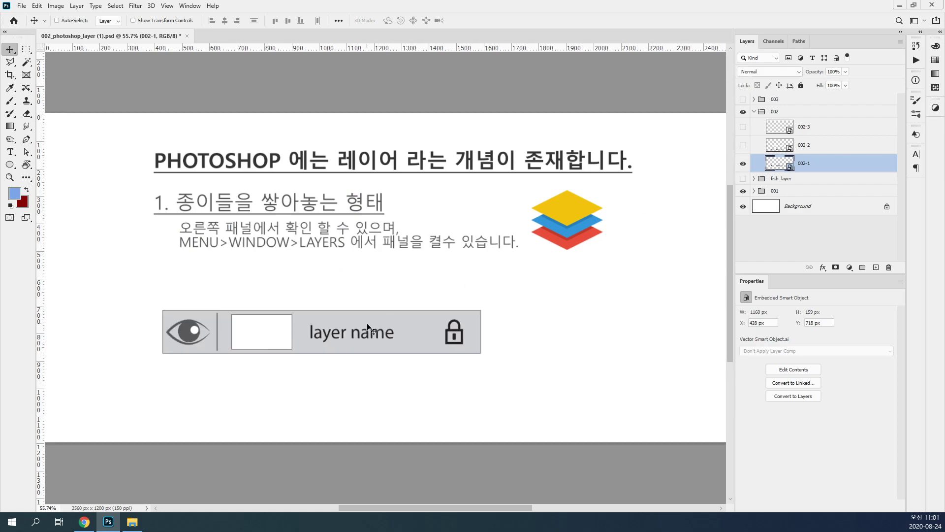
pyautogui.moveTo(370, 329); pyautogui.dragTo(363, 340)
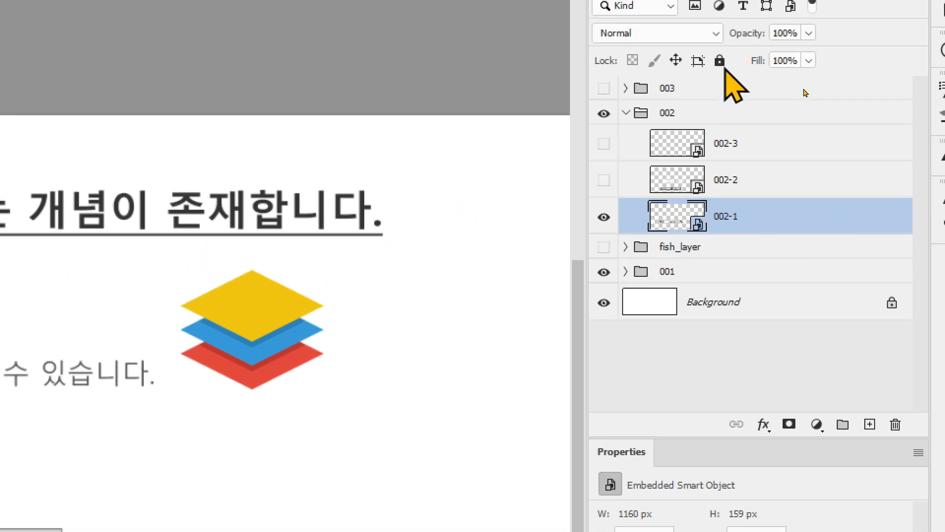
pyautogui.click(719, 61)
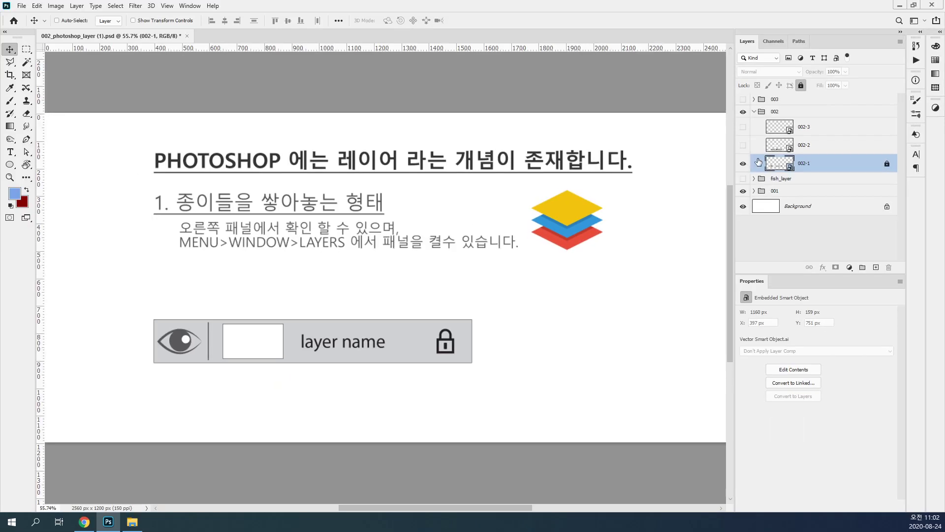
# Select and show layer 002-2, and move its callout labels over the layer-row graphic to about X 393 px, Y 589 px
pyautogui.click(810, 145)
pyautogui.click(743, 145)
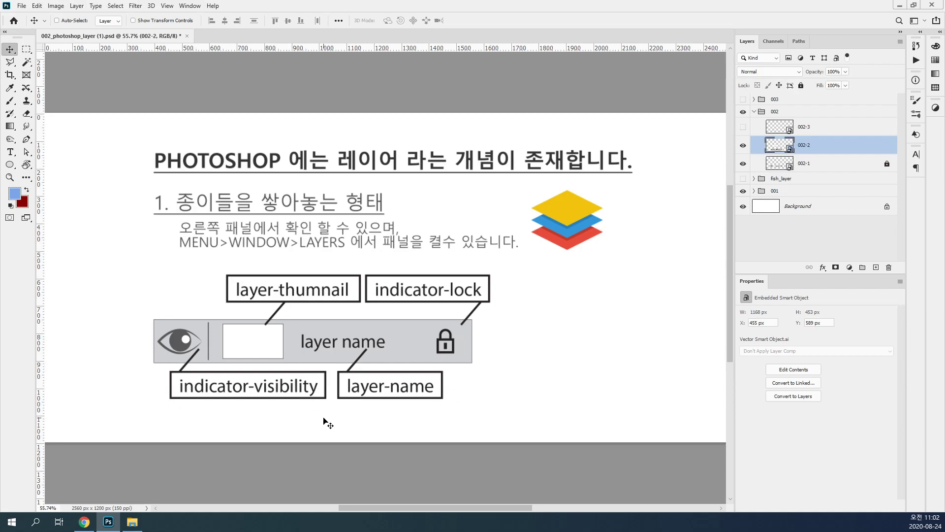
pyautogui.hotkey('ctrl', '+')
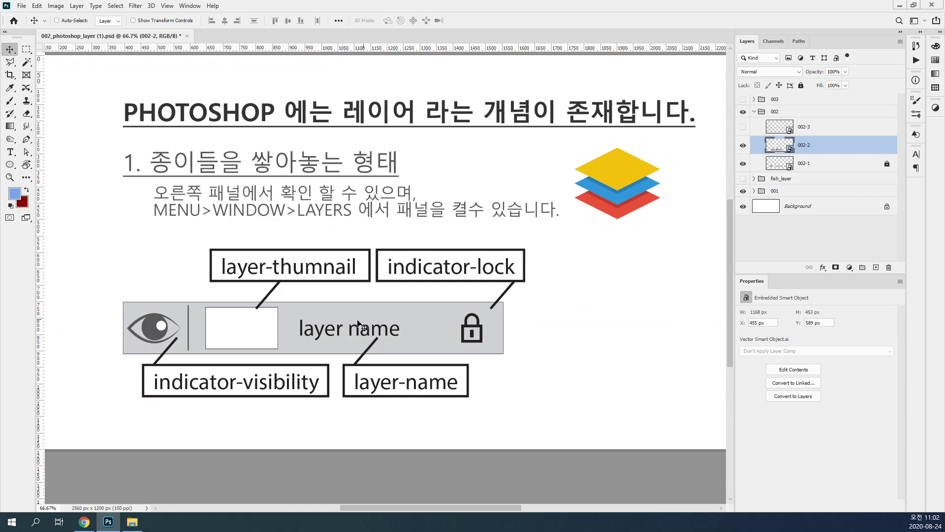
pyautogui.moveTo(319, 327); pyautogui.dragTo(299, 328)
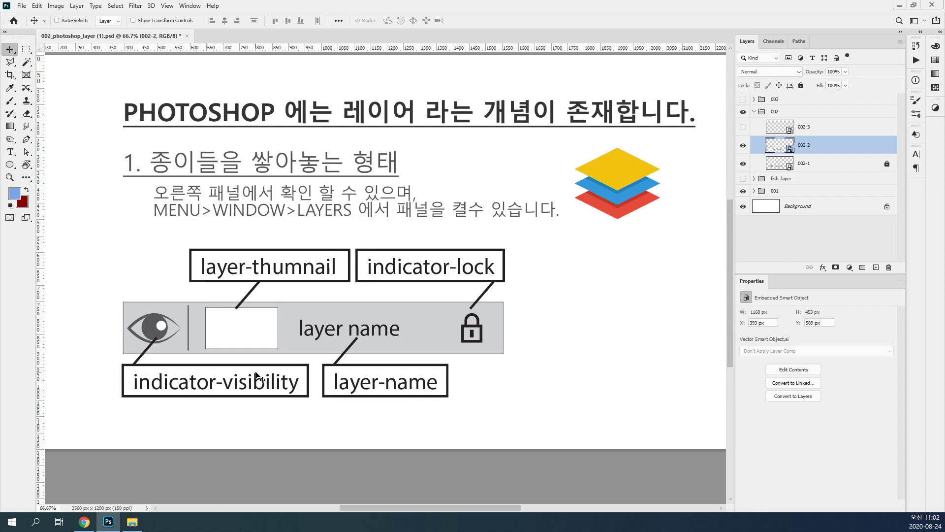
# Toggle layer 002-2's visibility off and on repeatedly, leaving its labels shown
pyautogui.click(743, 147)
pyautogui.click(743, 147)
pyautogui.click(744, 147)
pyautogui.click(743, 147)
pyautogui.click(743, 146)
pyautogui.click(743, 146)
# Mark layer 002-2's thumbnail, name and lock area and the matching parts of the canvas diagram in red, and clear the annotations
pyautogui.moveTo(777, 153)
pyautogui.mouseDown()
pyautogui.moveTo(758, 144)
pyautogui.moveTo(801, 133)
pyautogui.moveTo(800, 154)
pyautogui.moveTo(772, 160)
pyautogui.mouseUp()
pyautogui.moveTo(437, 24)
pyautogui.mouseDown()
pyautogui.moveTo(281, 0)
pyautogui.moveTo(254, 515)
pyautogui.moveTo(345, 74)
pyautogui.mouseUp()
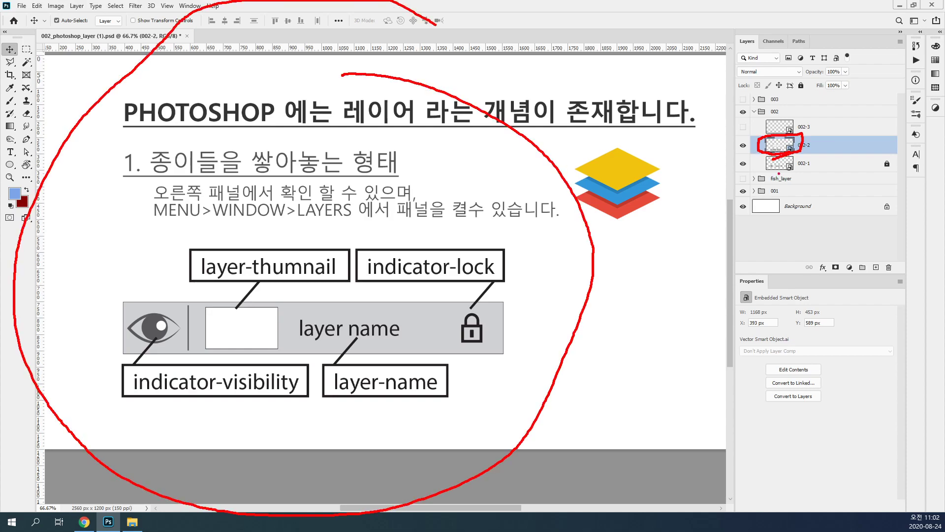
pyautogui.hotkey('ctrl', 'z')
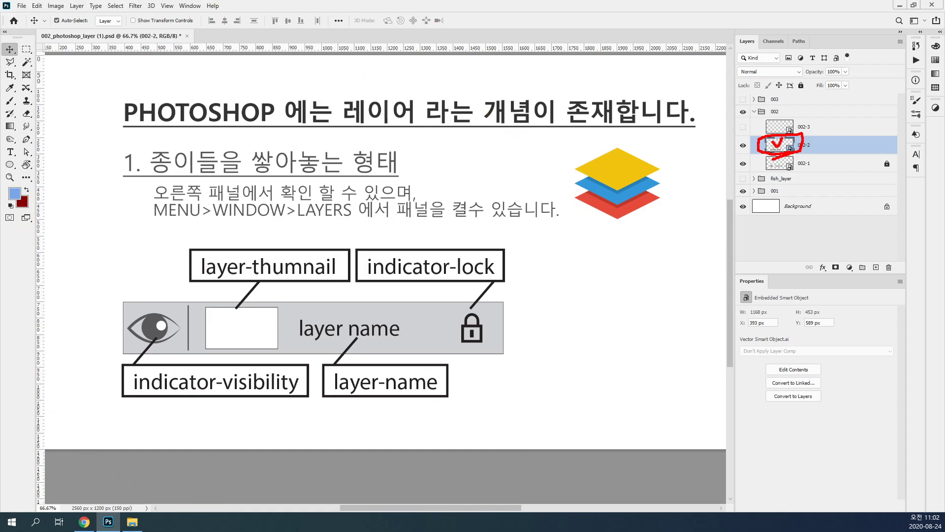
pyautogui.moveTo(402, 370)
pyautogui.mouseDown()
pyautogui.moveTo(326, 296)
pyautogui.moveTo(405, 341)
pyautogui.mouseUp()
pyautogui.moveTo(796, 147)
pyautogui.mouseDown()
pyautogui.moveTo(818, 130)
pyautogui.moveTo(817, 155)
pyautogui.mouseUp()
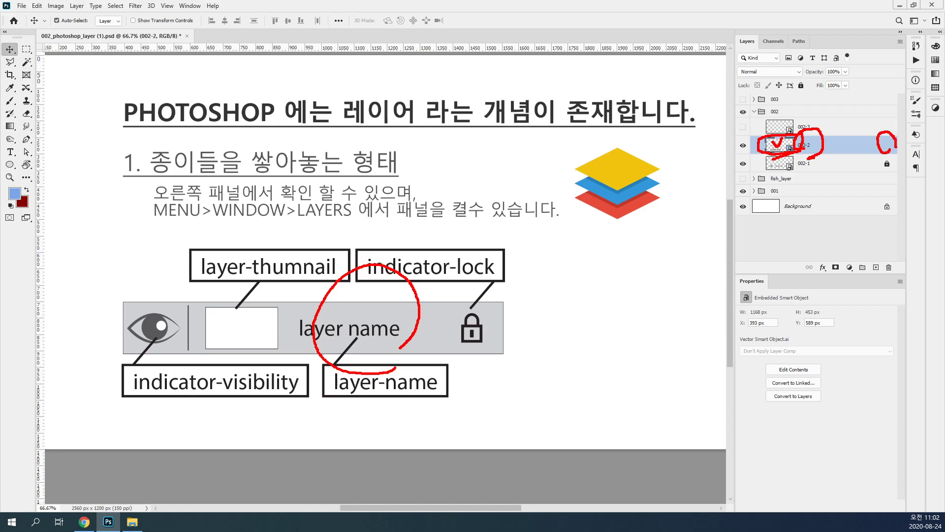
pyautogui.press('Escape')
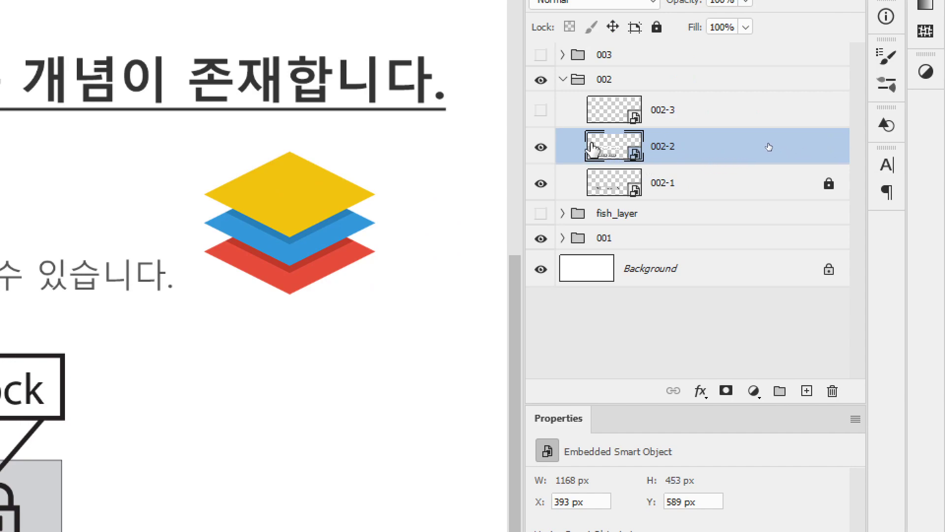
# Compare the context options offered for layer 002-2's thumbnail, its name and the blank part of its row
pyautogui.rightClick(593, 145)
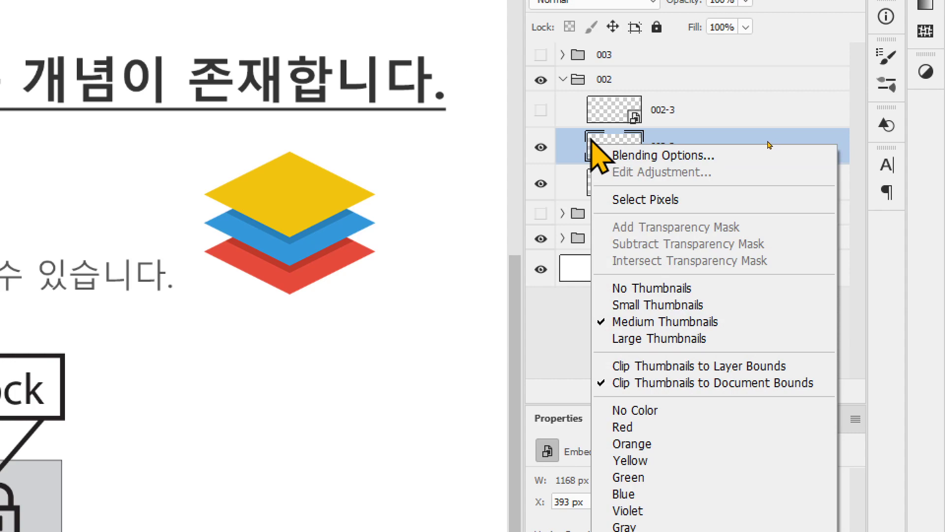
pyautogui.click(591, 137)
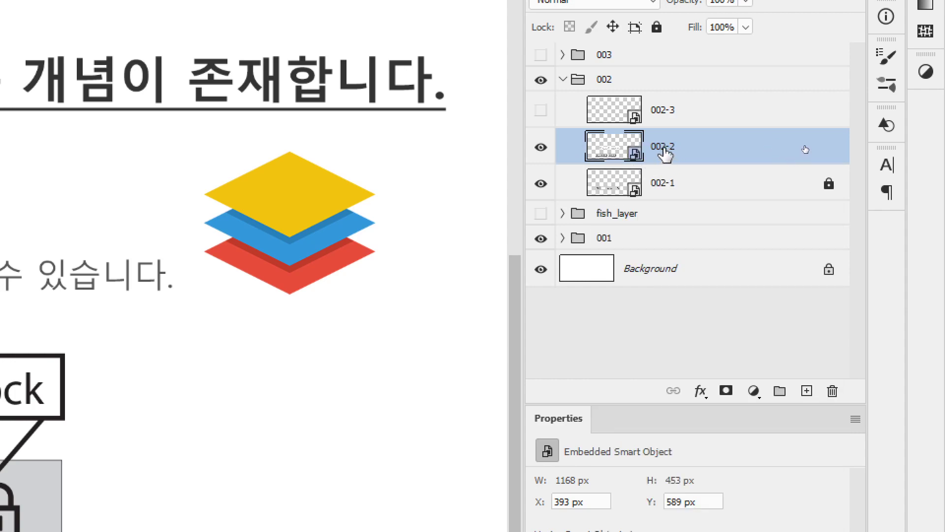
pyautogui.rightClick(666, 149)
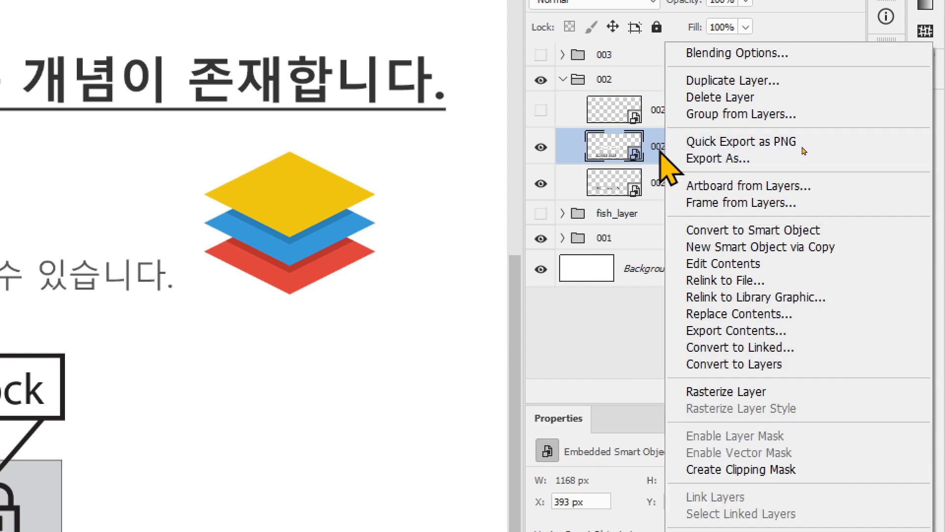
pyautogui.click(659, 149)
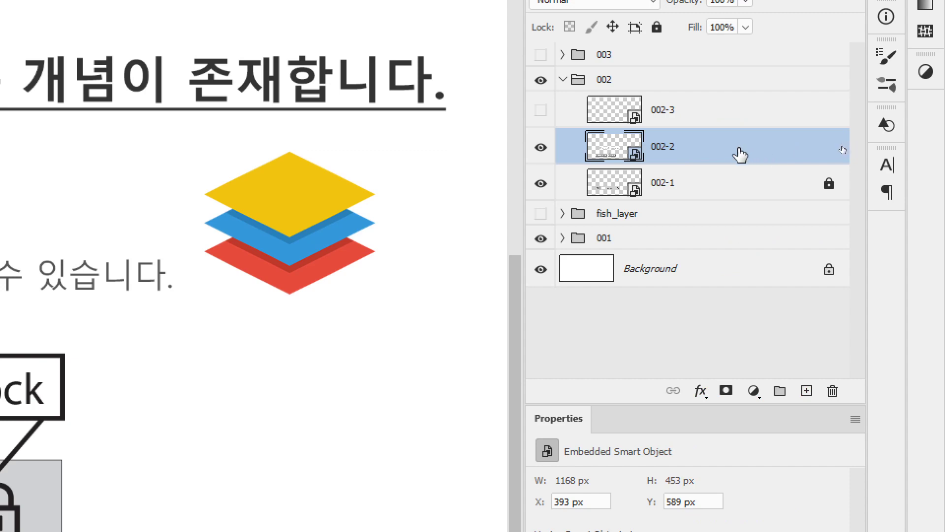
pyautogui.rightClick(739, 153)
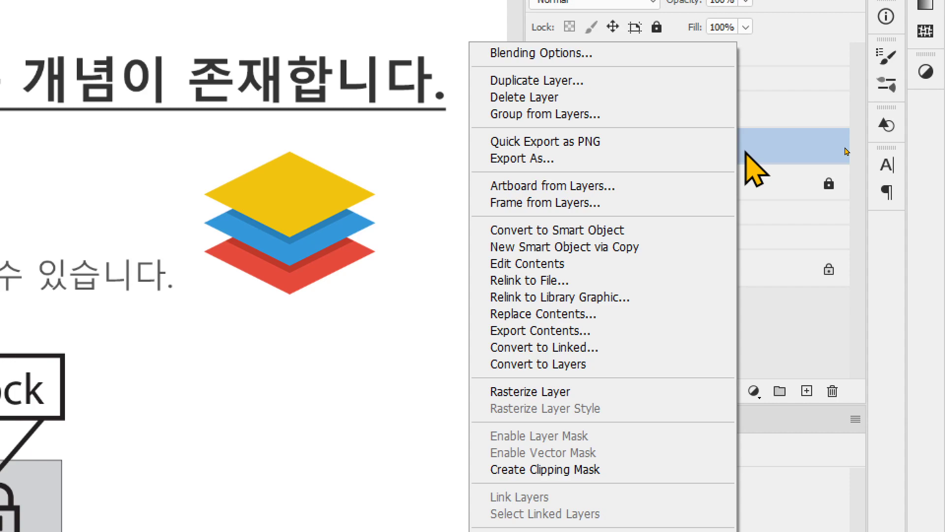
pyautogui.click(780, 149)
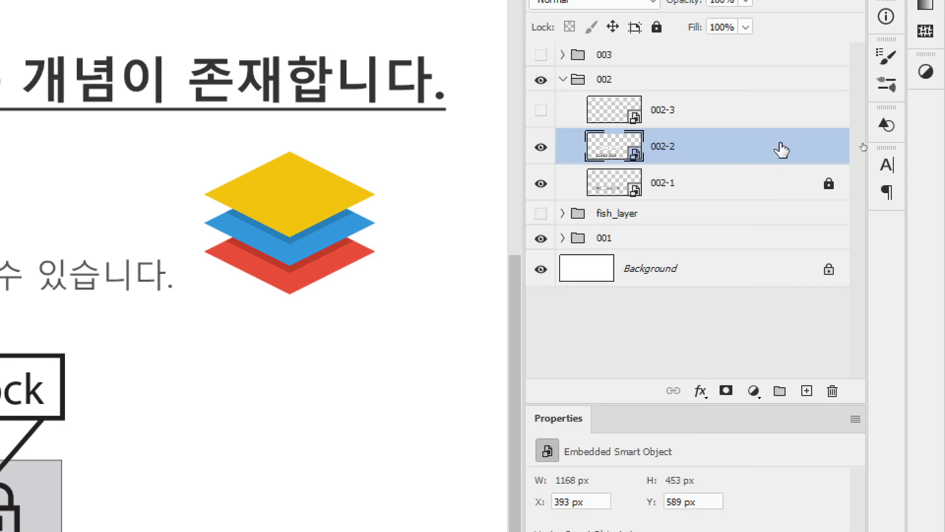
pyautogui.rightClick(780, 146)
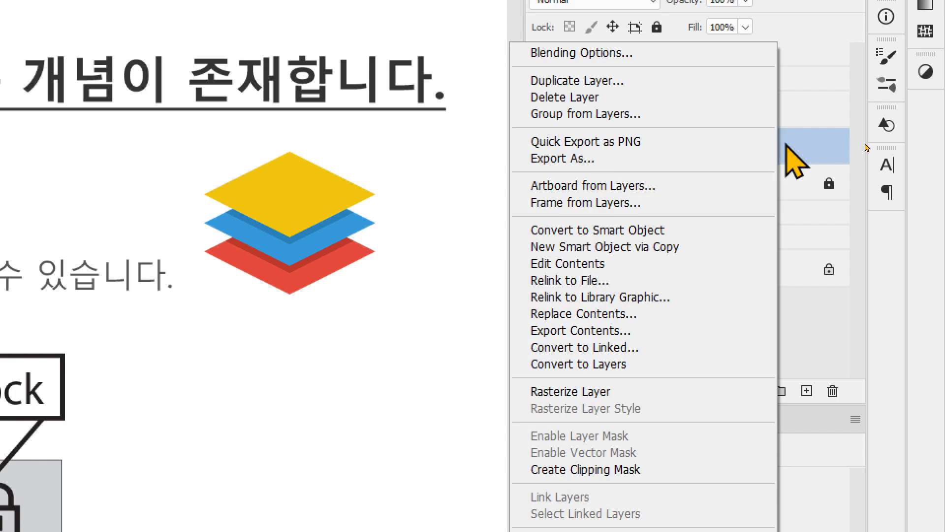
pyautogui.click(792, 147)
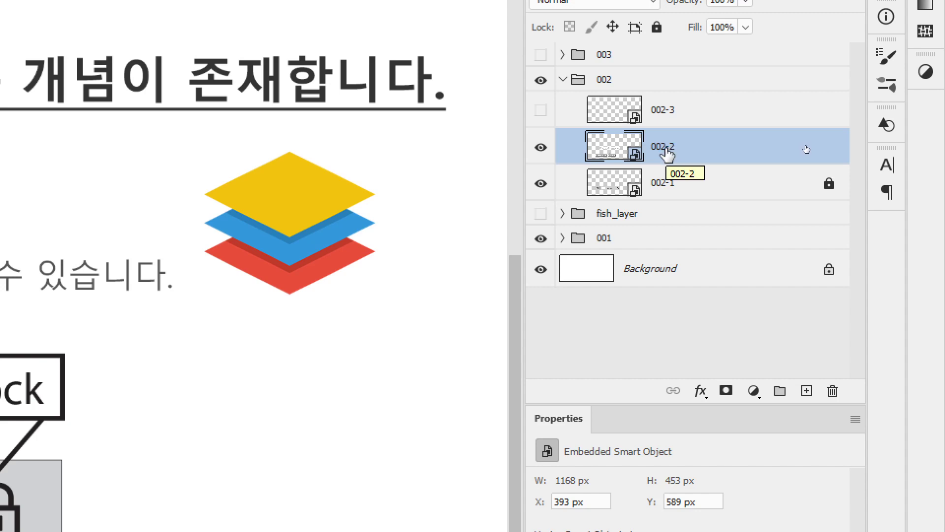
# Rename layer 002-2 as 002-200
pyautogui.doubleClick(664, 147)
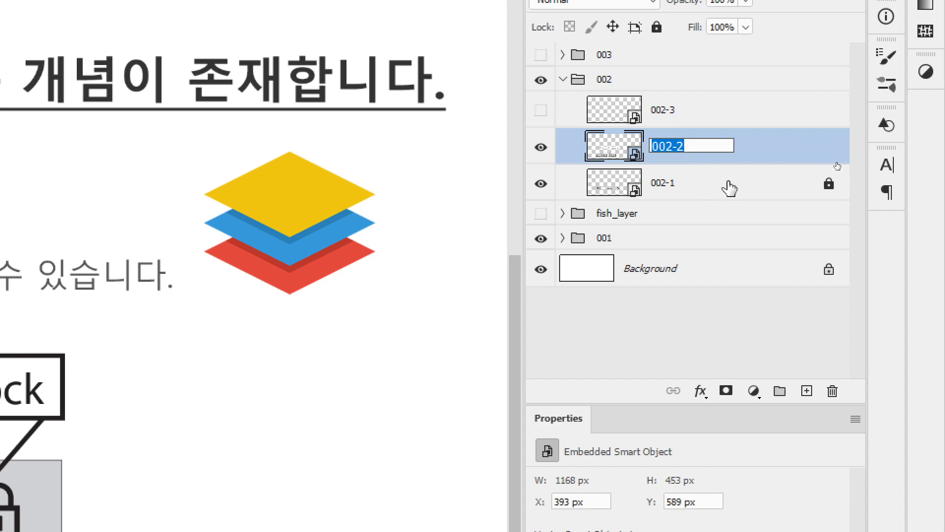
pyautogui.press('Right')
pyautogui.write('00')
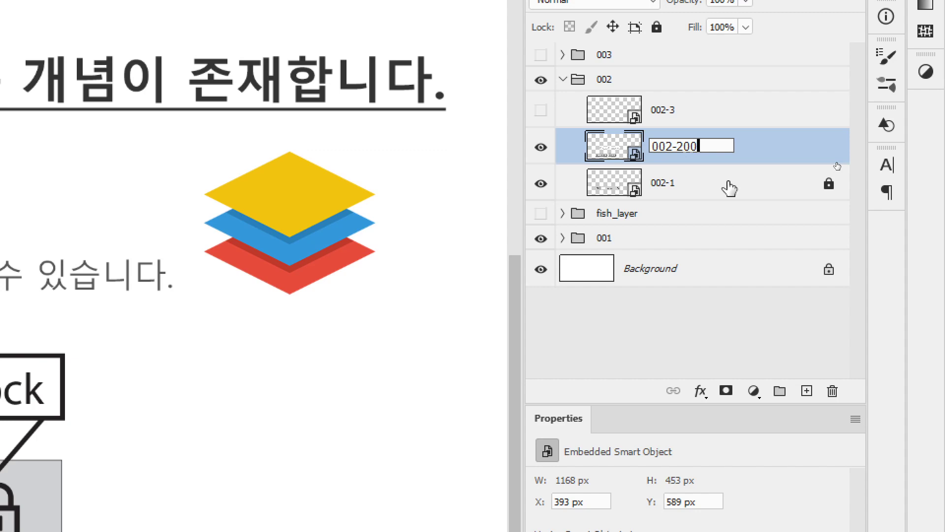
pyautogui.press('Return')
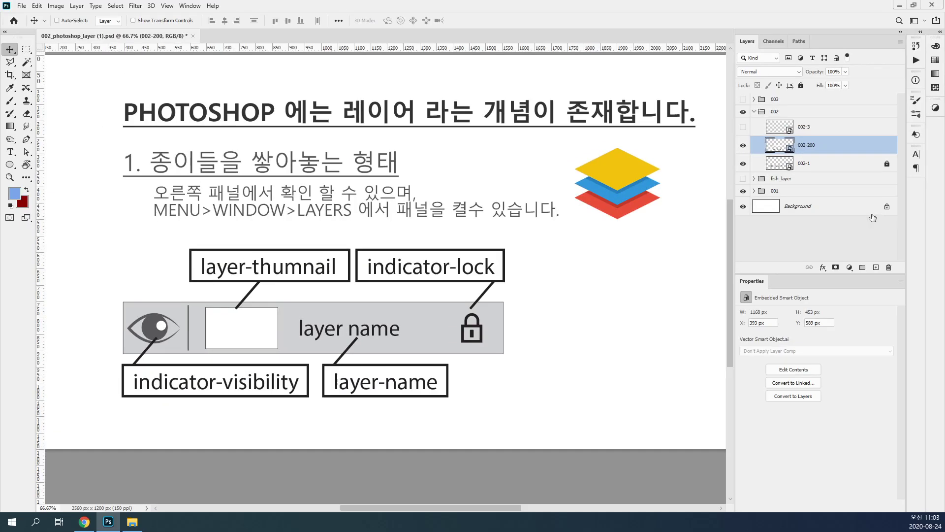
# Select layer 002-3 and make it visible to show the GROUP folder graphic
pyautogui.click(851, 132)
pyautogui.click(743, 127)
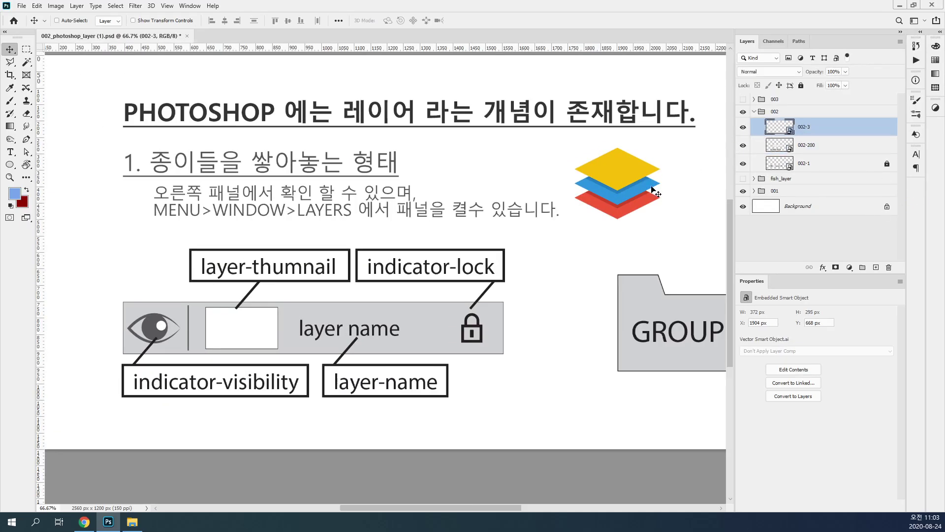
pyautogui.moveTo(615, 264); pyautogui.dragTo(475, 247)
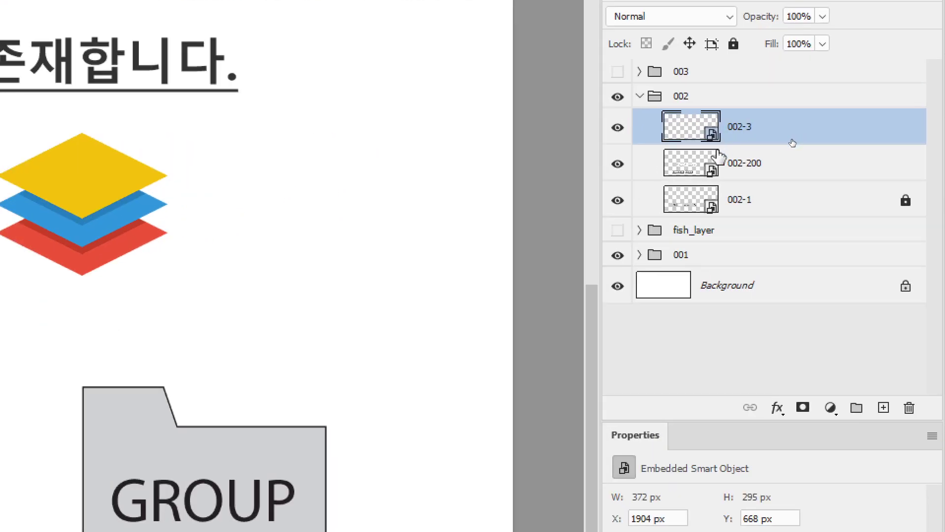
# Select group 002, and collapse and expand it
pyautogui.click(655, 96)
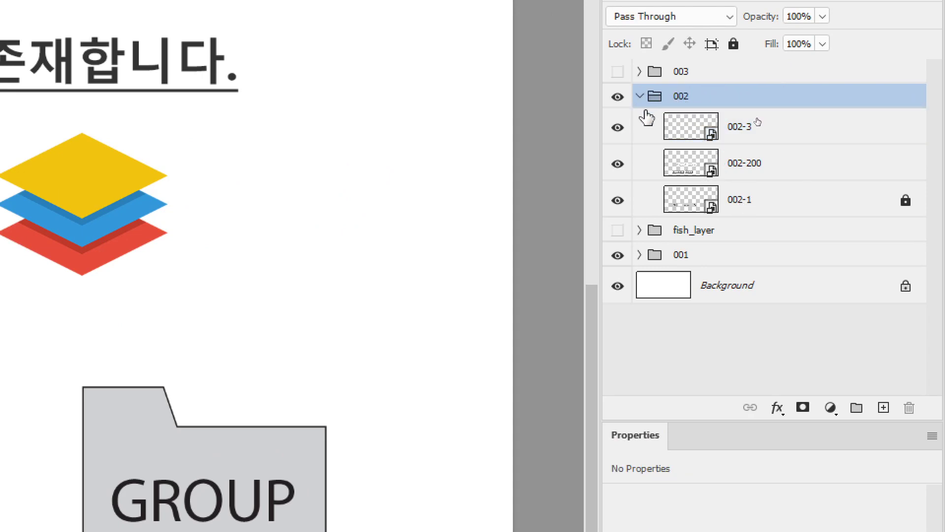
pyautogui.click(640, 96)
pyautogui.click(640, 96)
# Unlock layer 002-1 in group 002 and select it
pyautogui.click(829, 210)
pyautogui.click(701, 44)
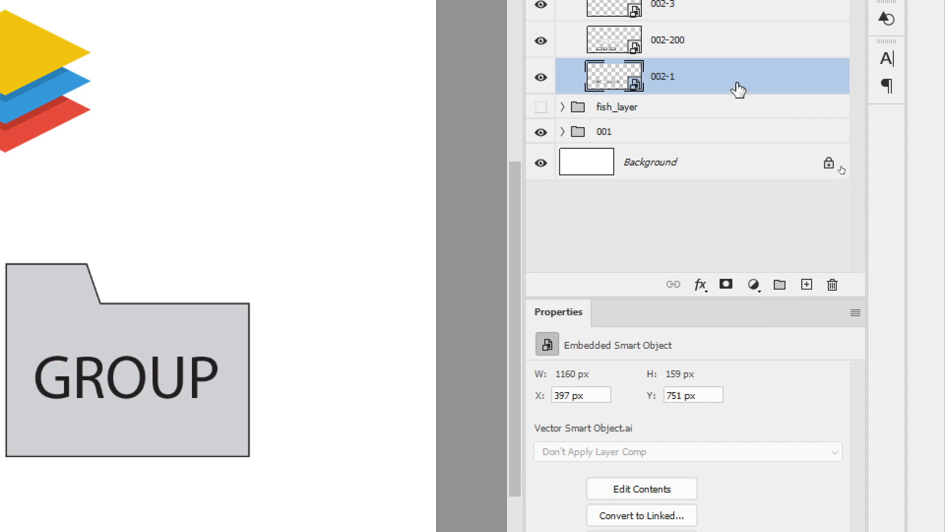
# Put layer 002-1 in a new group, collapse and expand the group, and ungroup it
pyautogui.moveTo(738, 88); pyautogui.dragTo(779, 284)
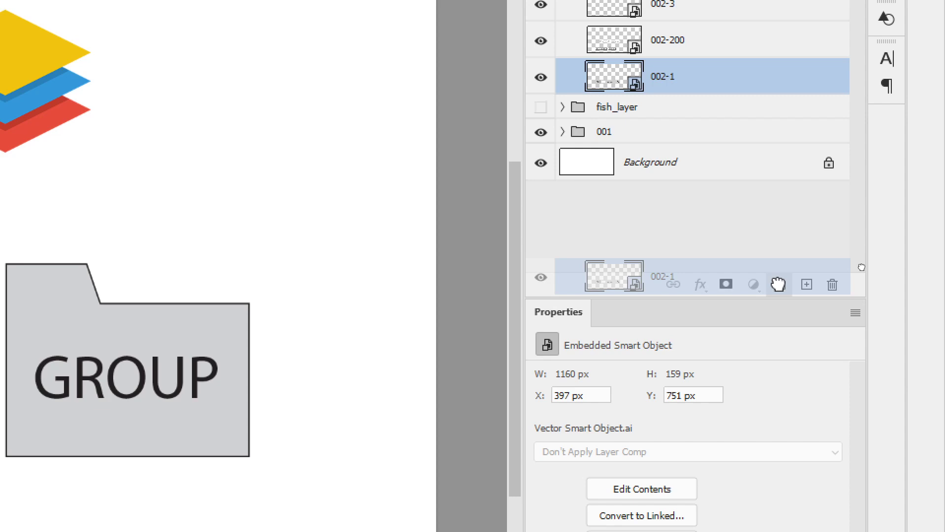
pyautogui.moveTo(778, 284); pyautogui.dragTo(778, 284)
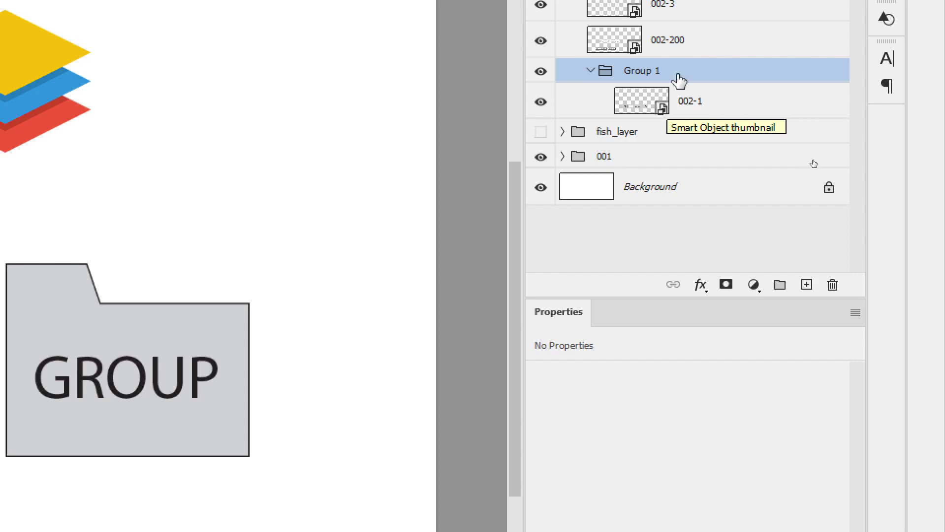
pyautogui.click(592, 75)
pyautogui.click(592, 75)
pyautogui.rightClick(723, 79)
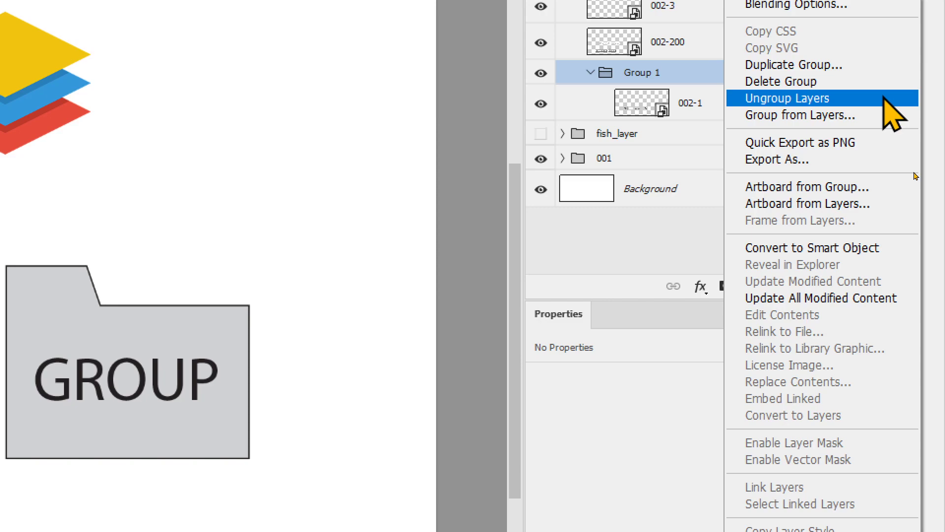
pyautogui.click(892, 112)
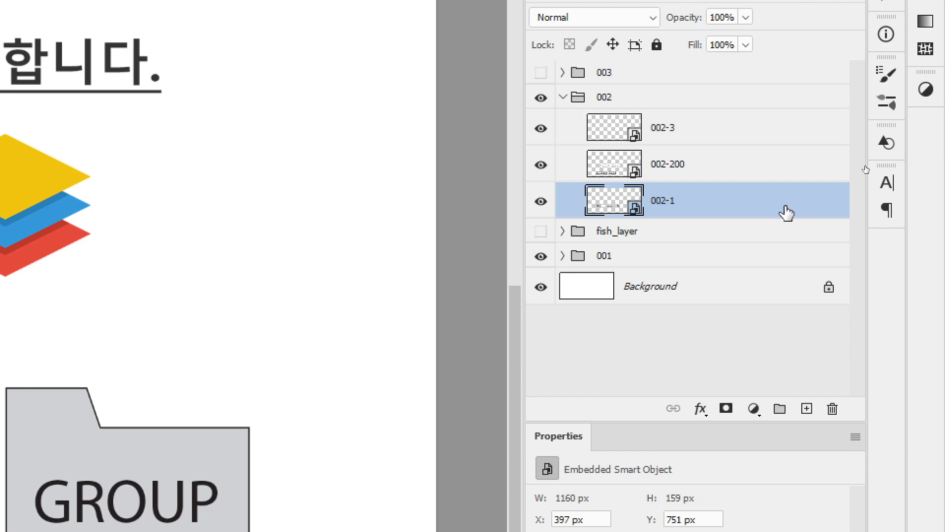
# Group layer 002-1, ungroup it, and group it once more
pyautogui.hotkey('ctrl', 'g')
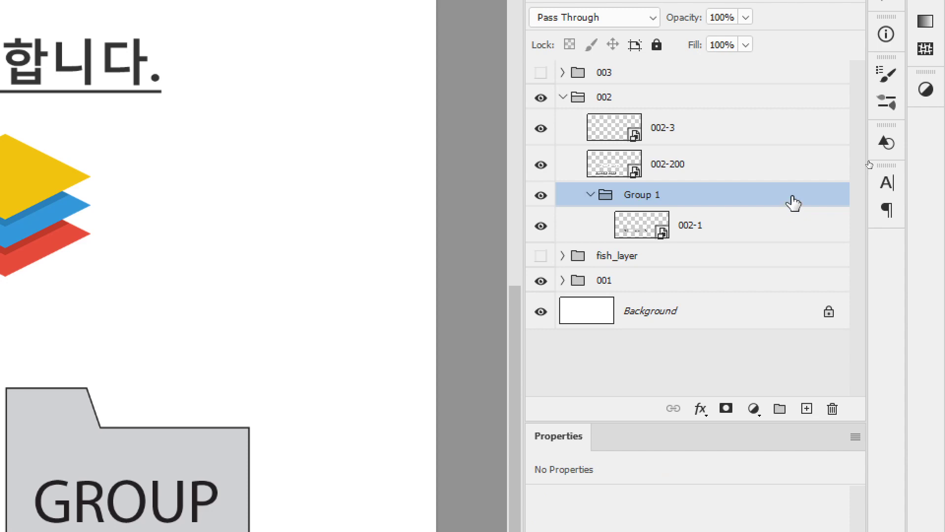
pyautogui.hotkey('ctrl', 'shift', 'g')
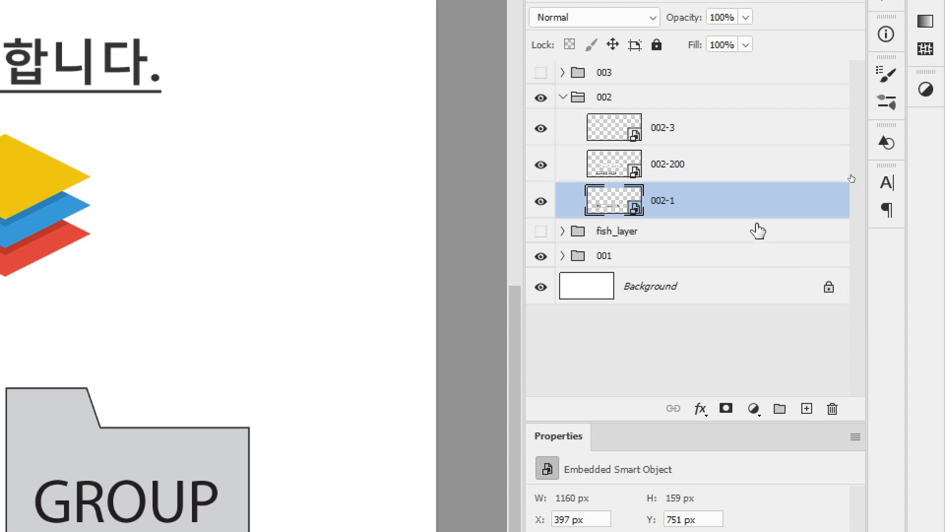
pyautogui.hotkey('ctrl', 'g')
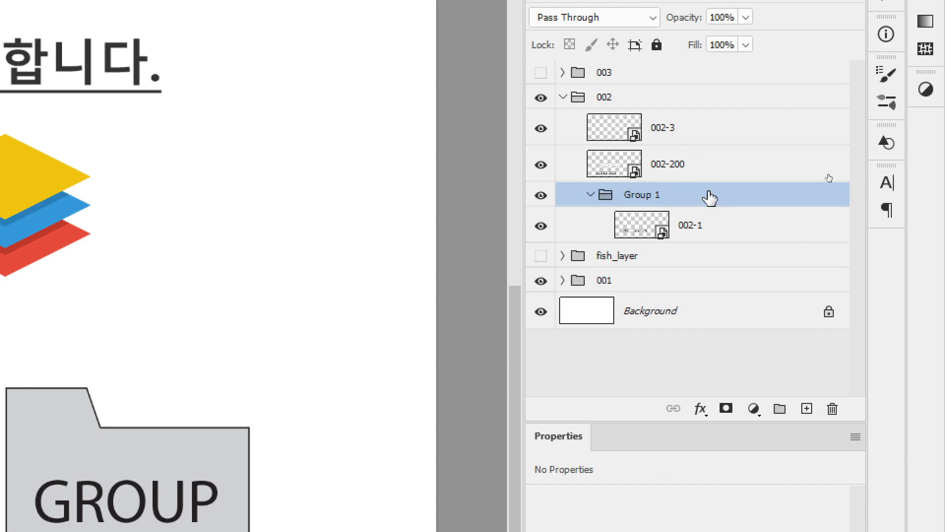
# Move layers 002-200 and 002-3 into Group 1, stacked in that order above layer 002-1
pyautogui.click(721, 384)
pyautogui.click(702, 166)
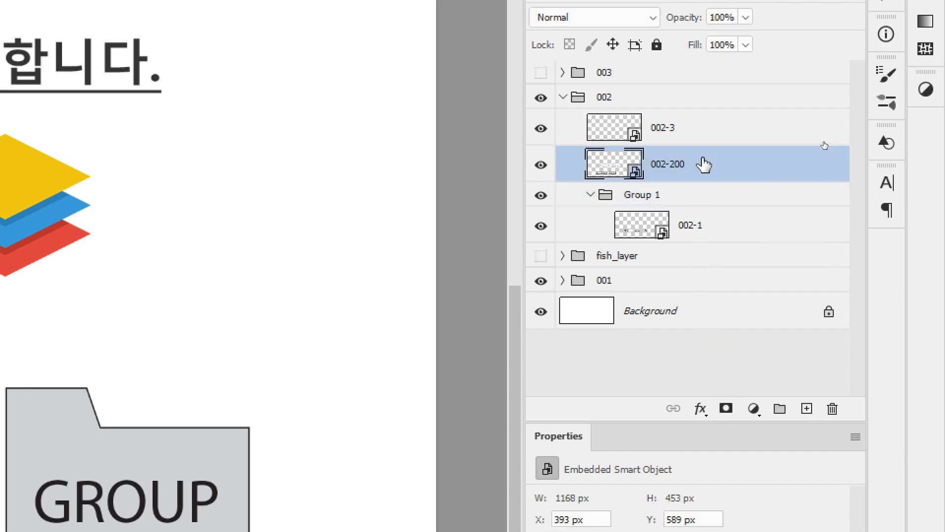
pyautogui.moveTo(678, 182); pyautogui.dragTo(686, 210)
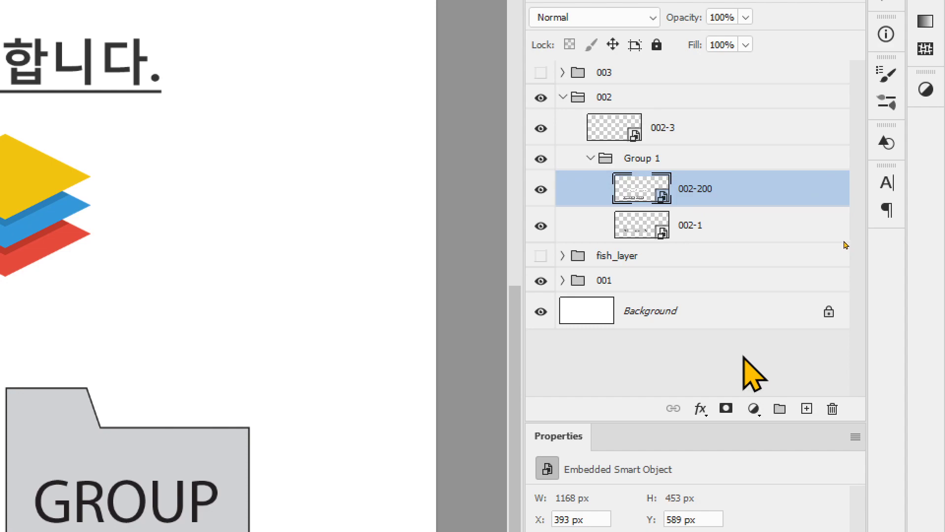
pyautogui.click(750, 376)
pyautogui.click(710, 140)
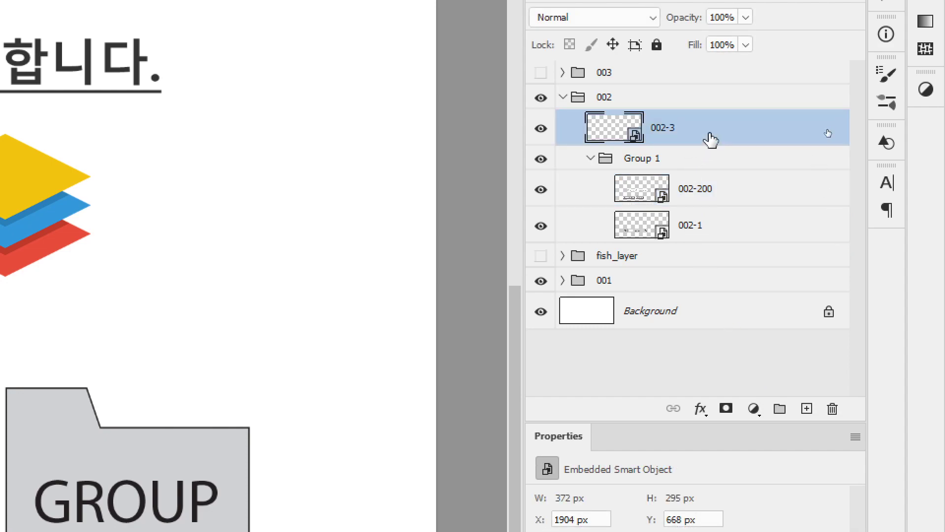
pyautogui.moveTo(738, 140); pyautogui.dragTo(758, 169)
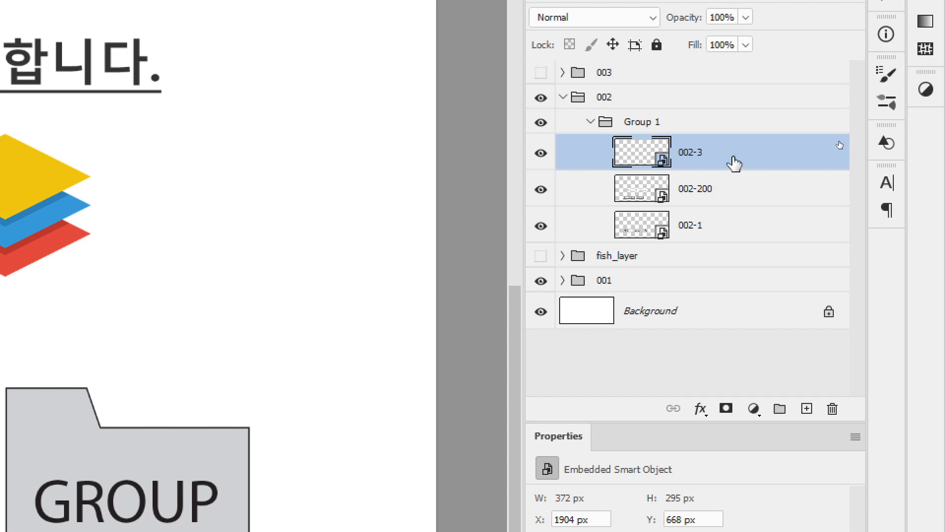
# Move layers 002-3, 002-200 and 002-1 out of Group 1 in the same stacking order, and delete the empty group
pyautogui.moveTo(734, 158); pyautogui.dragTo(743, 106)
pyautogui.moveTo(744, 188); pyautogui.dragTo(745, 148)
pyautogui.moveTo(763, 231); pyautogui.dragTo(776, 188)
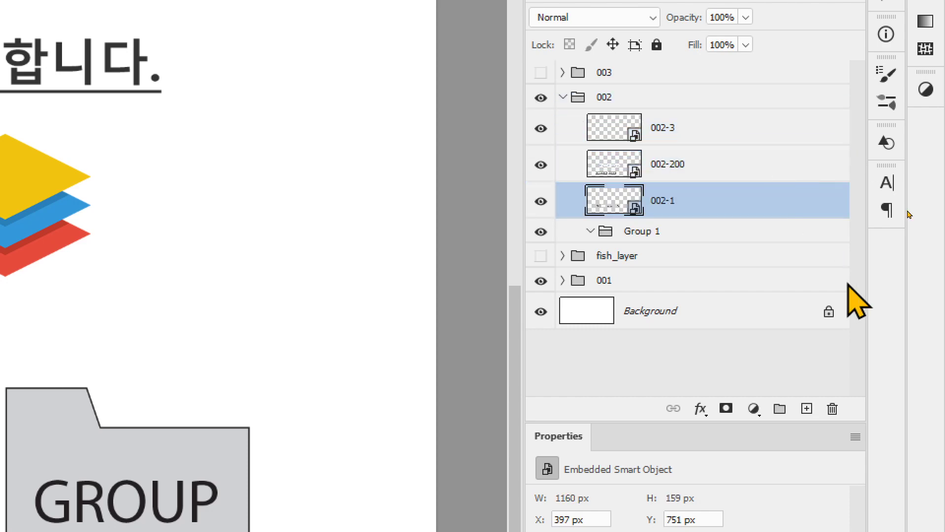
pyautogui.click(780, 231)
pyautogui.press('Delete')
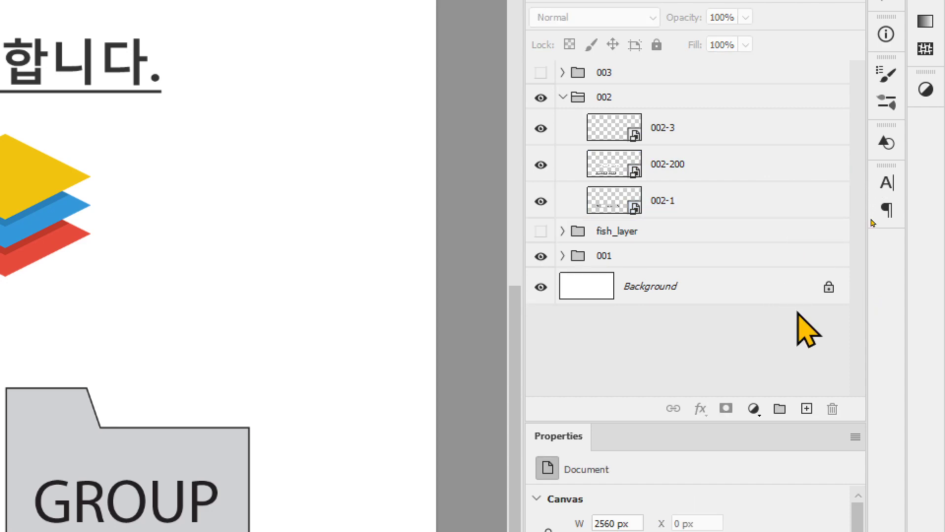
# Select the range of layers from 002-1 up to 002-3 in group 002
pyautogui.click(721, 204)
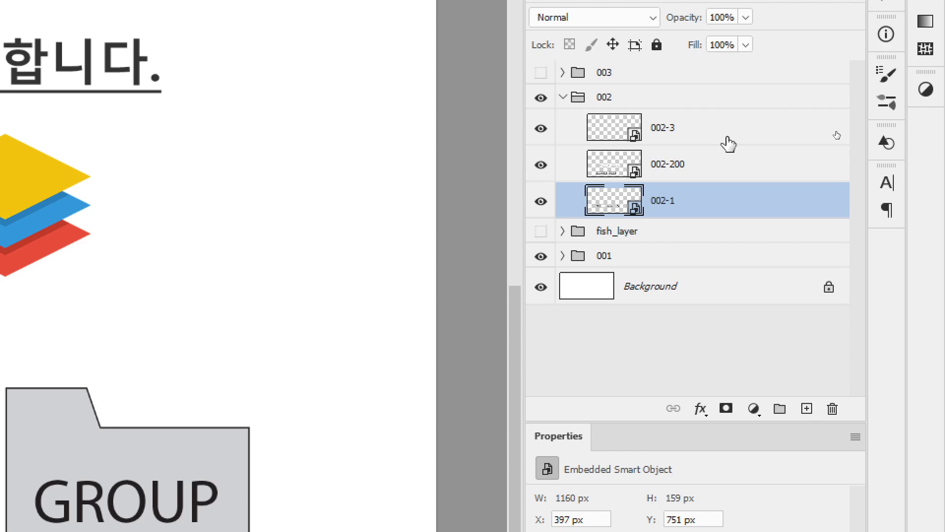
pyautogui.click(711, 349)
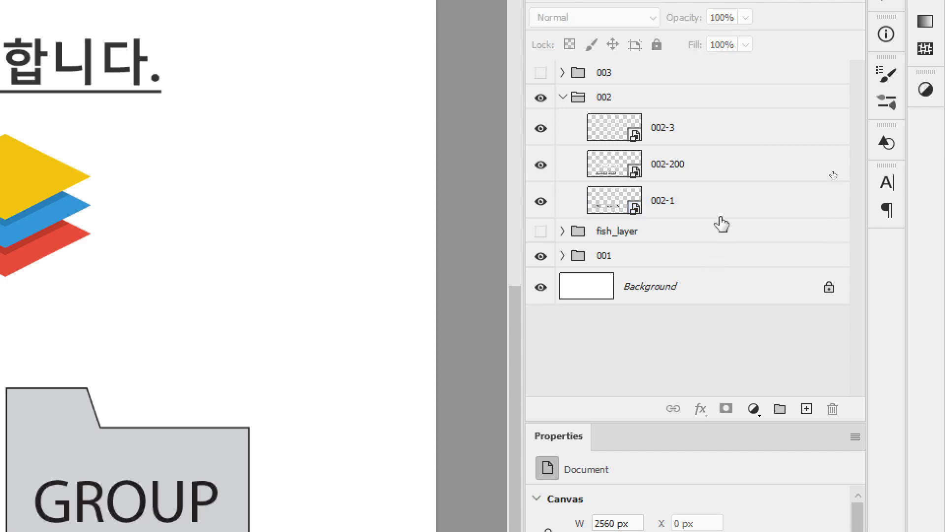
pyautogui.click(726, 218)
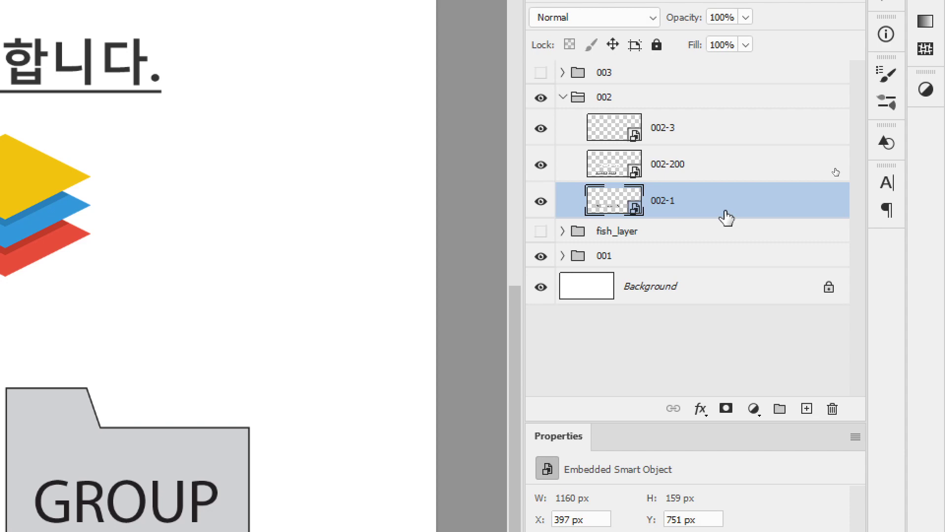
pyautogui.keyDown('shift'); pyautogui.click(768, 140); pyautogui.keyUp('shift')
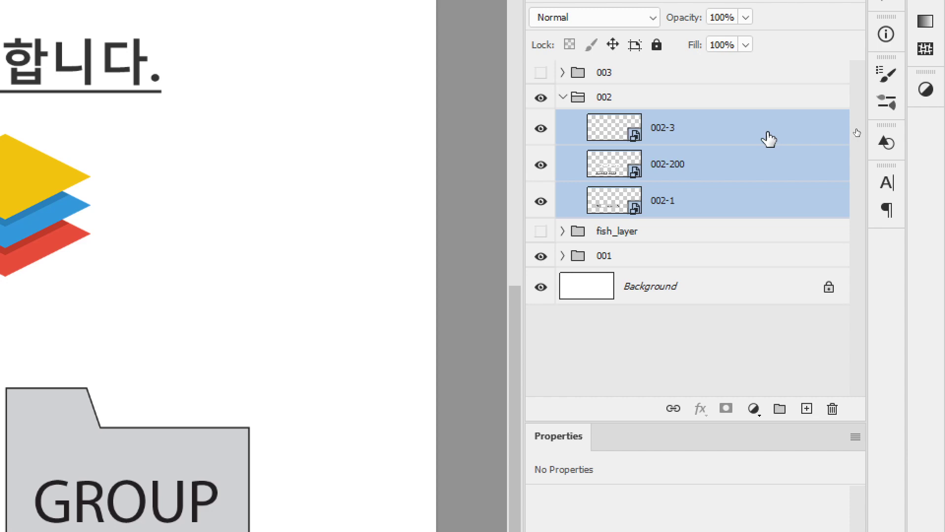
# Select the range from layer 002-3 down to 002-1, group the three layers, and expand the new group
pyautogui.click(769, 139)
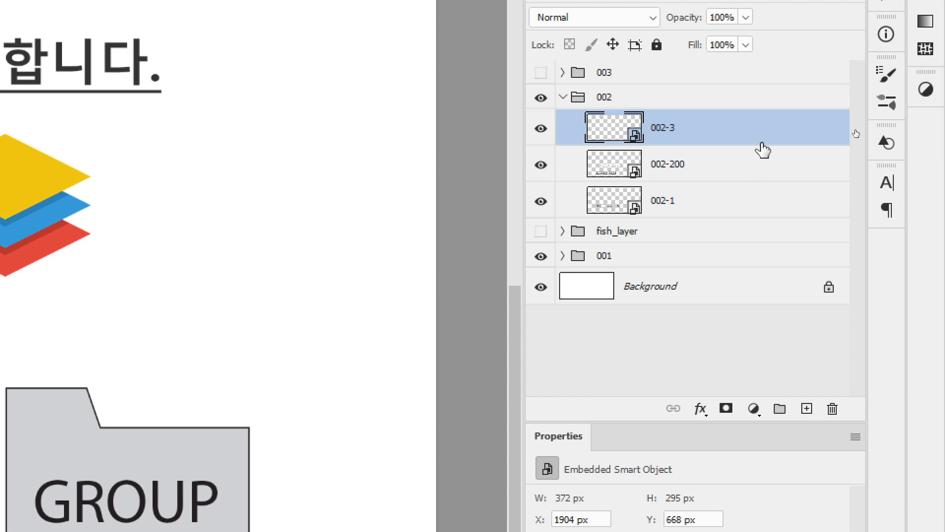
pyautogui.keyDown('shift'); pyautogui.click(777, 207); pyautogui.keyUp('shift')
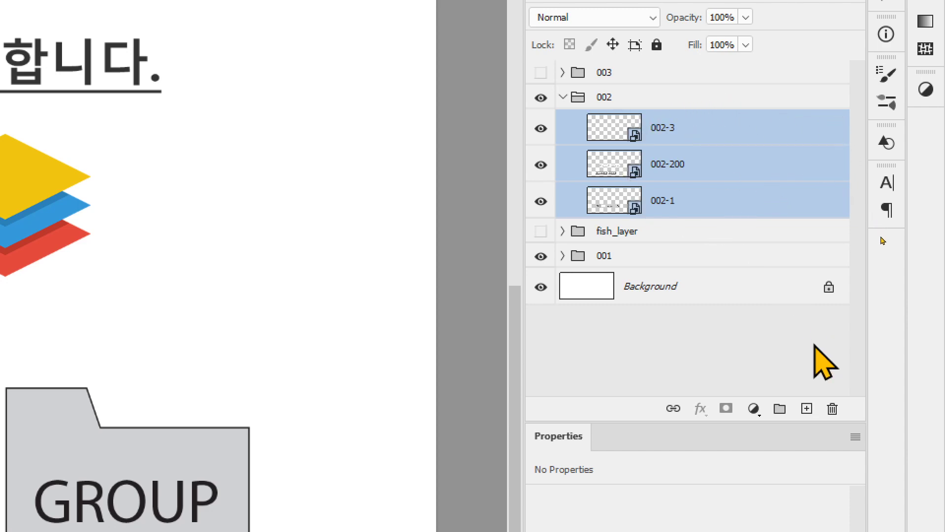
pyautogui.hotkey('ctrl', 'g')
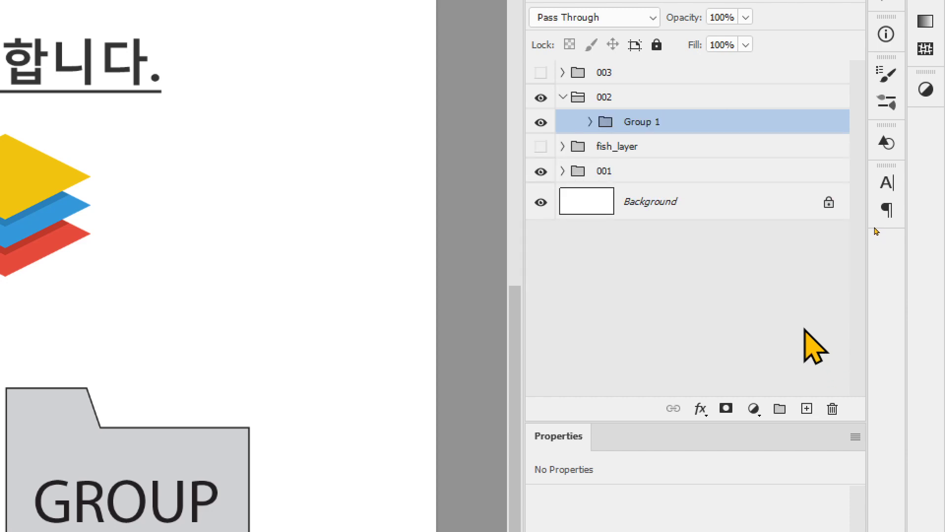
pyautogui.click(589, 121)
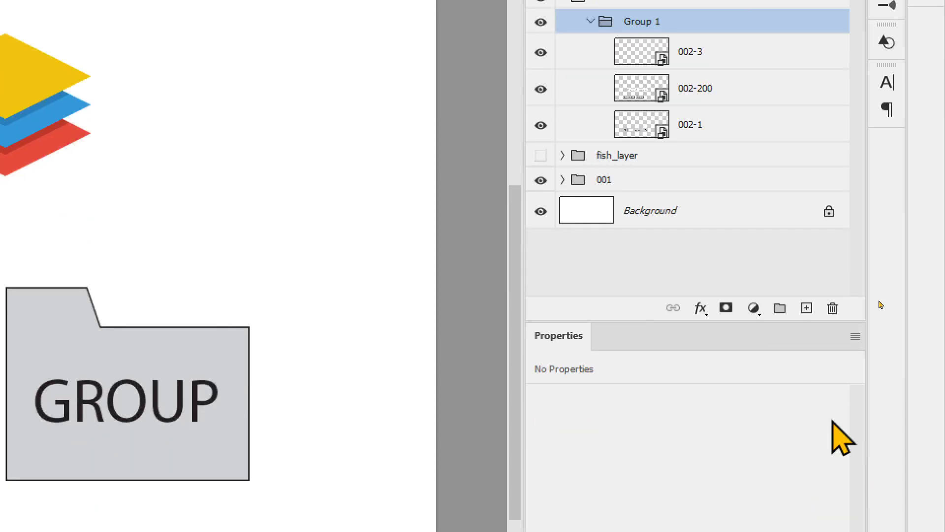
# Select Group 1 and ungroup its three layers
pyautogui.click(721, 98)
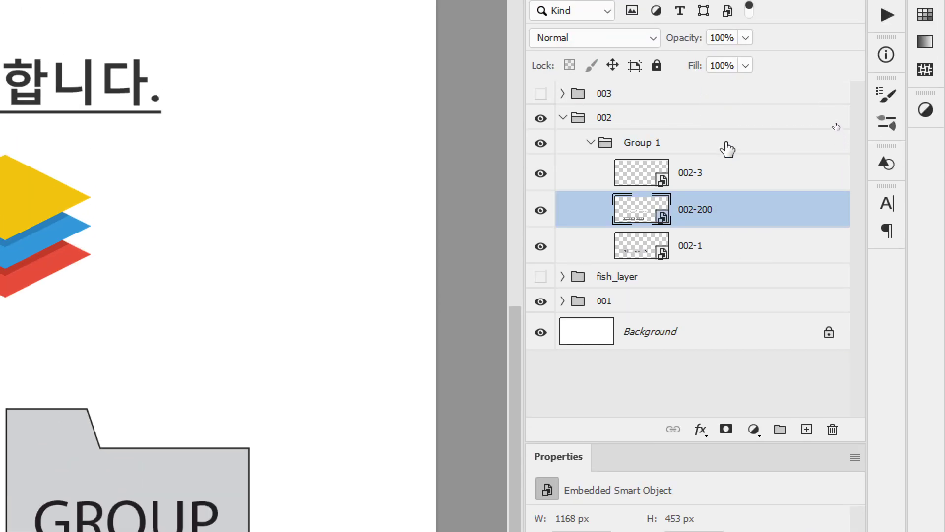
pyautogui.click(606, 142)
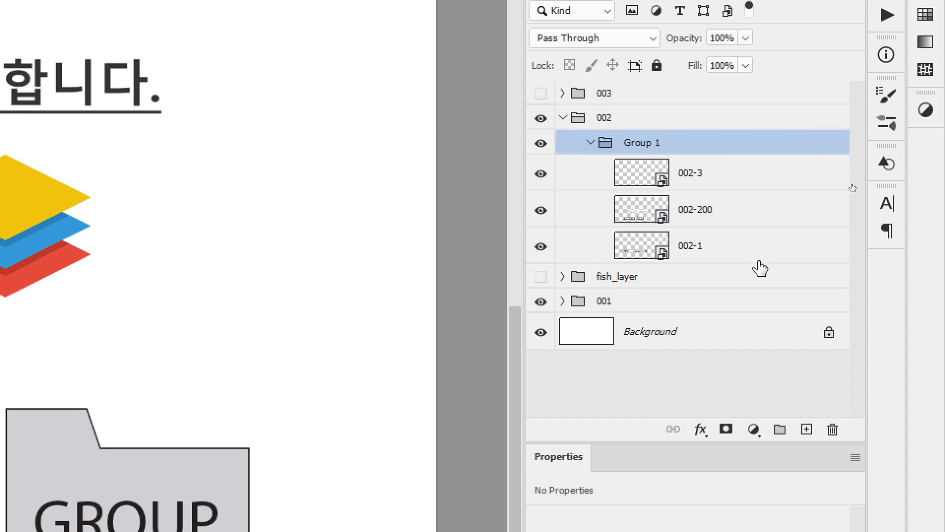
pyautogui.hotkey('ctrl', 'shift', 'g')
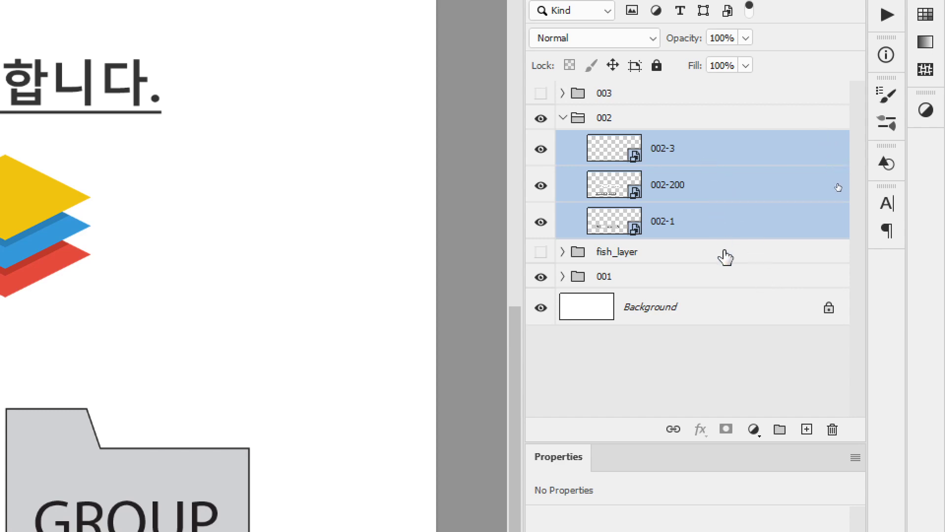
# Add layers 002-3, 002-1 and 002-200 to the selection individually, and deselect 002-3 and 002-1 so only 002-200 stays selected
pyautogui.click(769, 341)
pyautogui.click(726, 163)
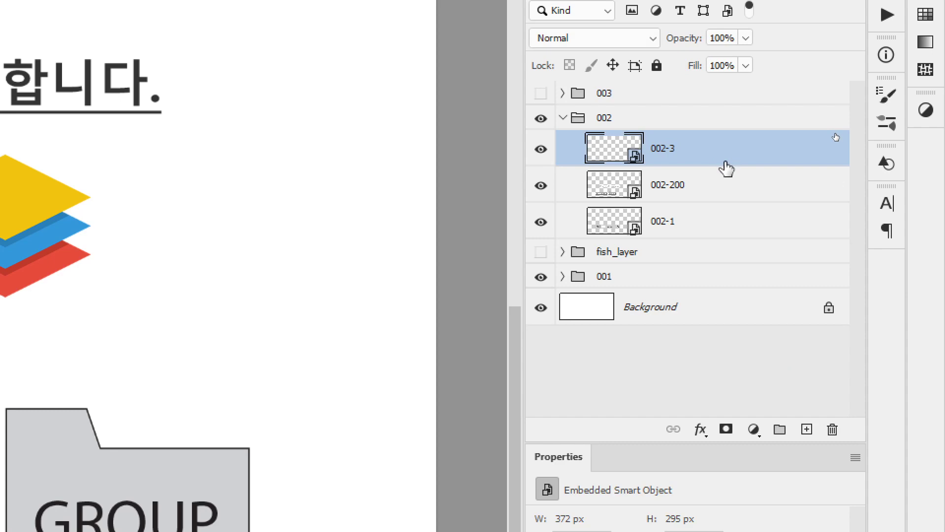
pyautogui.keyDown('ctrl'); pyautogui.click(777, 235); pyautogui.keyUp('ctrl')
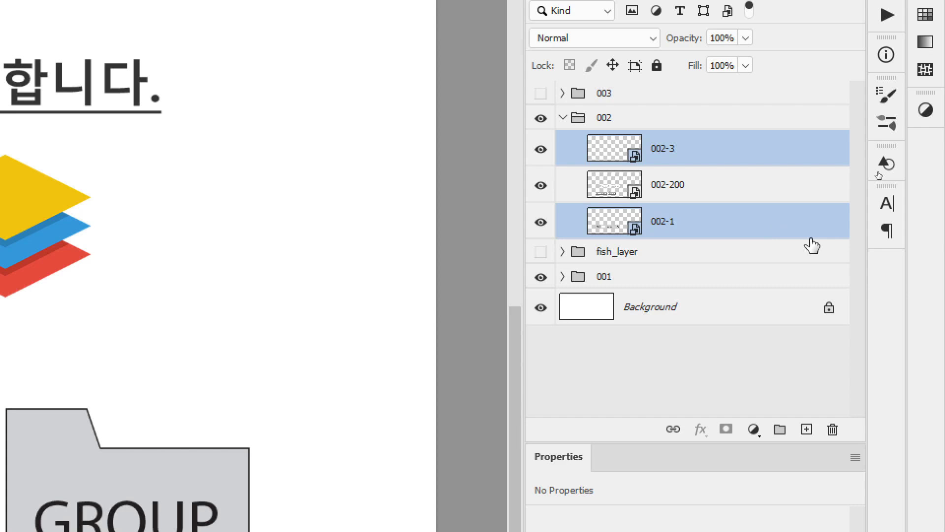
pyautogui.keyDown('ctrl'); pyautogui.click(775, 192); pyautogui.keyUp('ctrl')
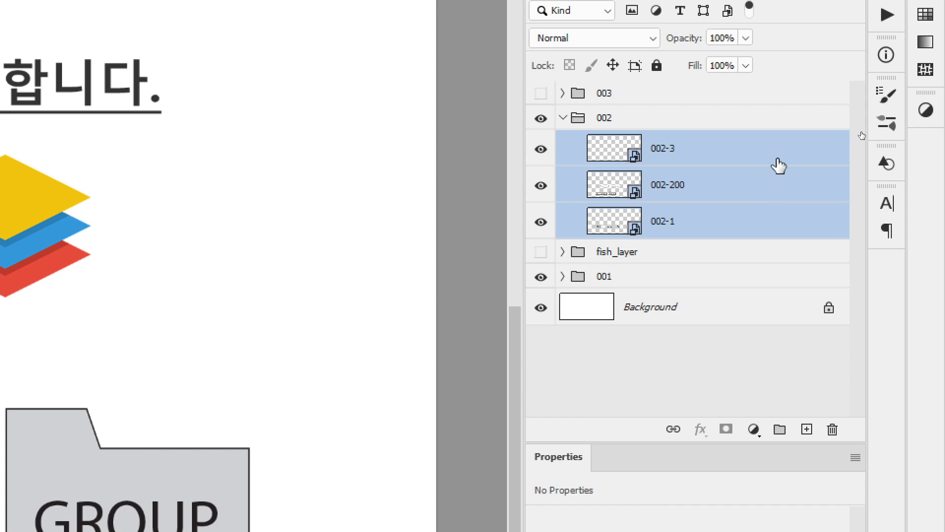
pyautogui.keyDown('ctrl'); pyautogui.click(778, 166); pyautogui.keyUp('ctrl')
pyautogui.keyDown('ctrl'); pyautogui.click(804, 238); pyautogui.keyUp('ctrl')
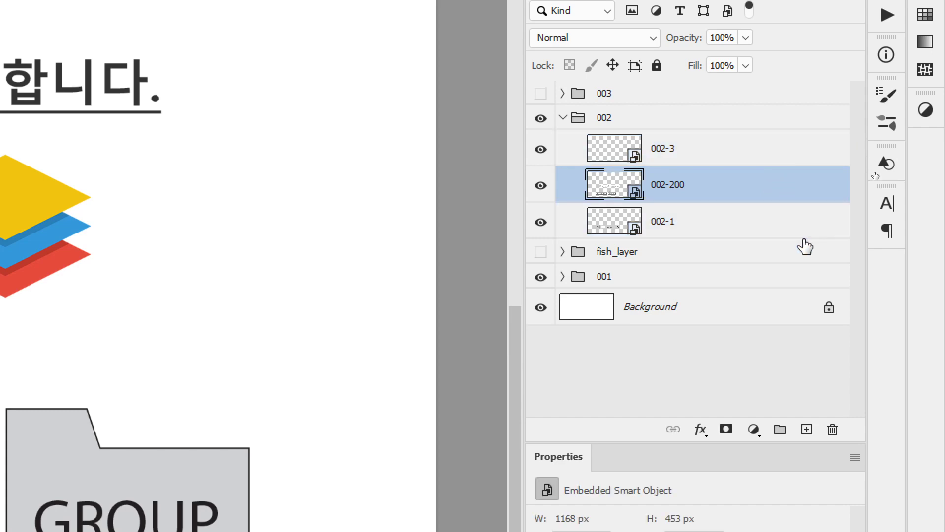
# Select layers 002-3, 002-200 and 002-1 individually and group them inside group 002
pyautogui.keyDown('ctrl'); pyautogui.click(763, 196); pyautogui.keyUp('ctrl')
pyautogui.keyDown('ctrl'); pyautogui.click(777, 162); pyautogui.keyUp('ctrl')
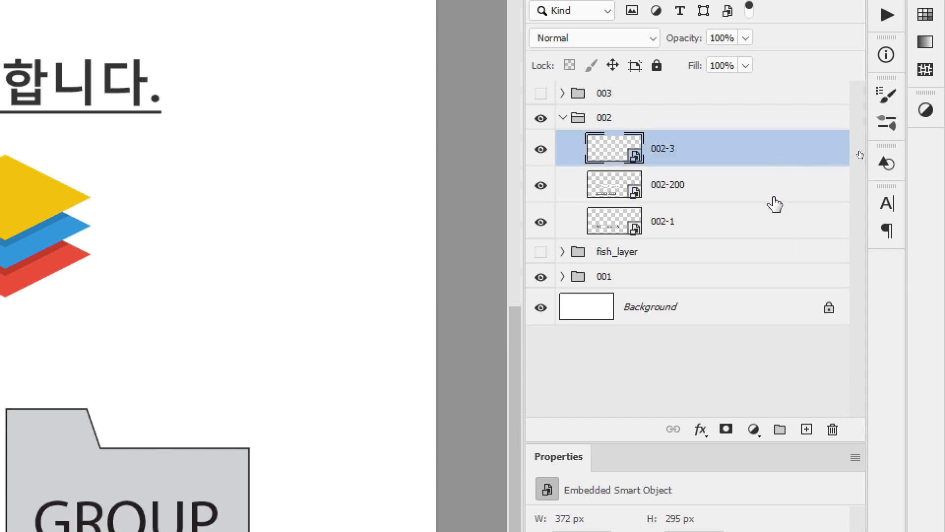
pyautogui.keyDown('ctrl'); pyautogui.click(774, 198); pyautogui.keyUp('ctrl')
pyautogui.keyDown('ctrl'); pyautogui.click(770, 230); pyautogui.keyUp('ctrl')
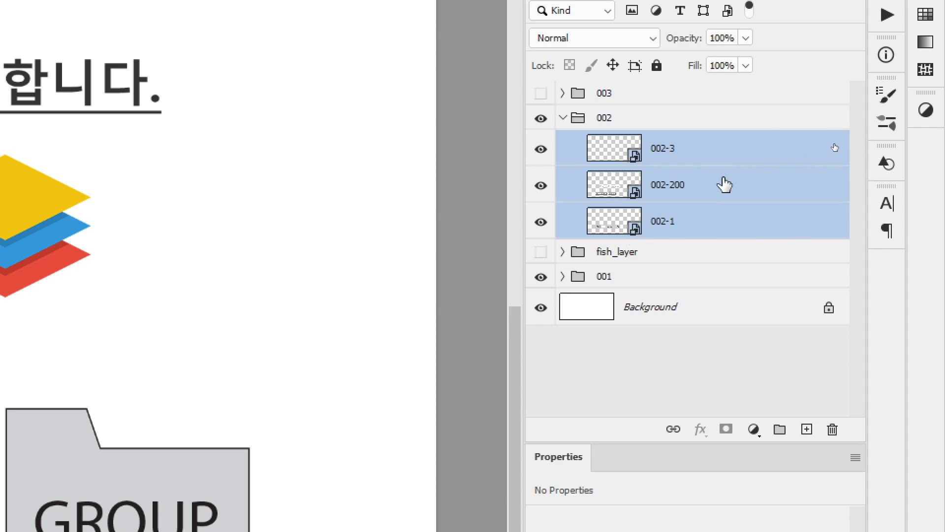
pyautogui.hotkey('ctrl', 'g')
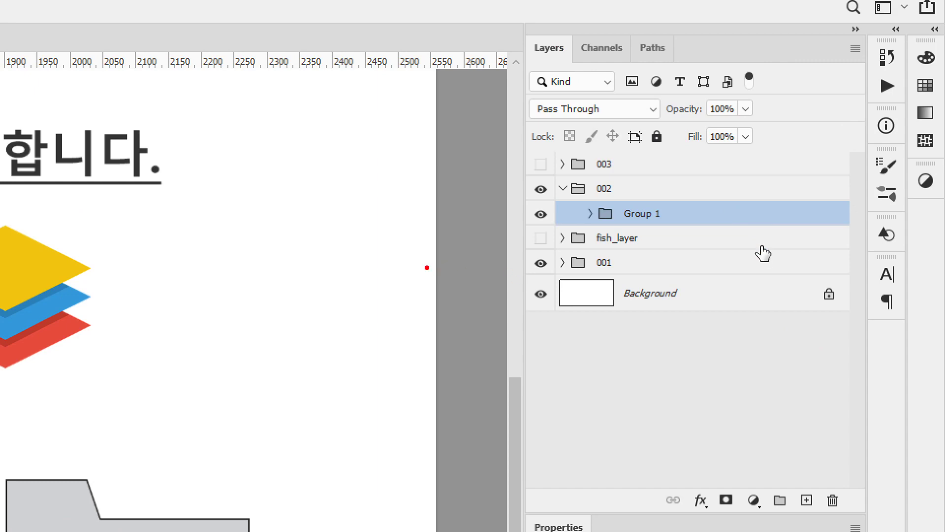
pyautogui.moveTo(407, 271); pyautogui.dragTo(372, 235)
pyautogui.moveTo(411, 206)
pyautogui.mouseDown()
pyautogui.moveTo(455, 261)
pyautogui.moveTo(483, 244)
pyautogui.mouseUp()
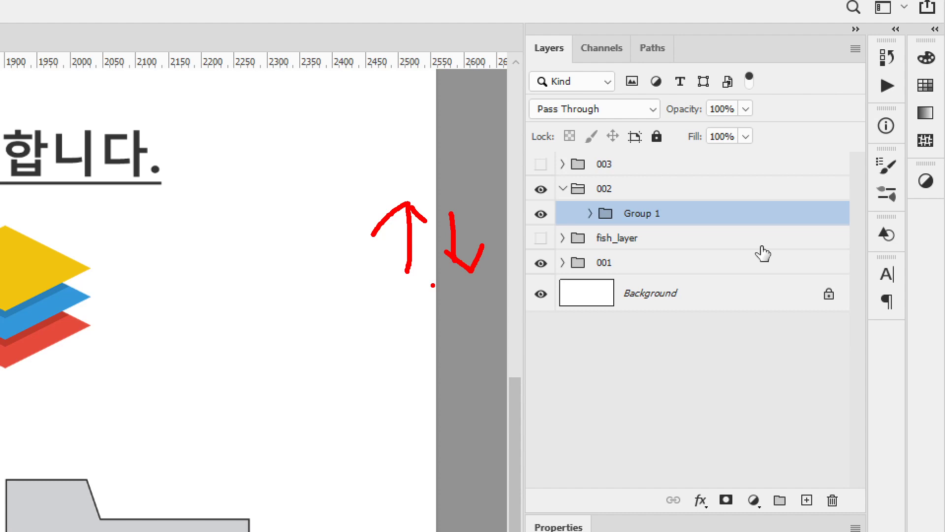
pyautogui.press('Escape')
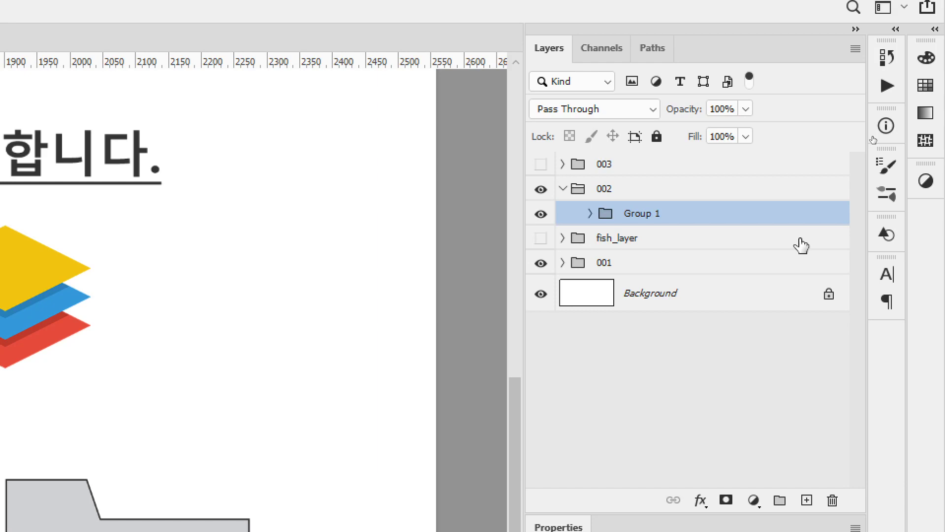
# Bring Group 1 to the front of the layer stack, send it to the back above Background, and bring it to the front again
pyautogui.hotkey('ctrl', 'shift', ']')
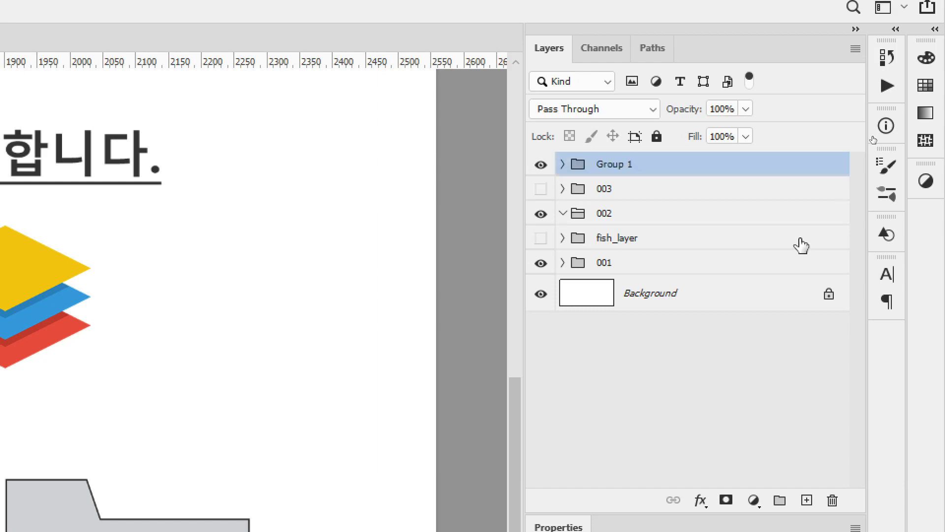
pyautogui.hotkey('ctrl', 'shift', '[')
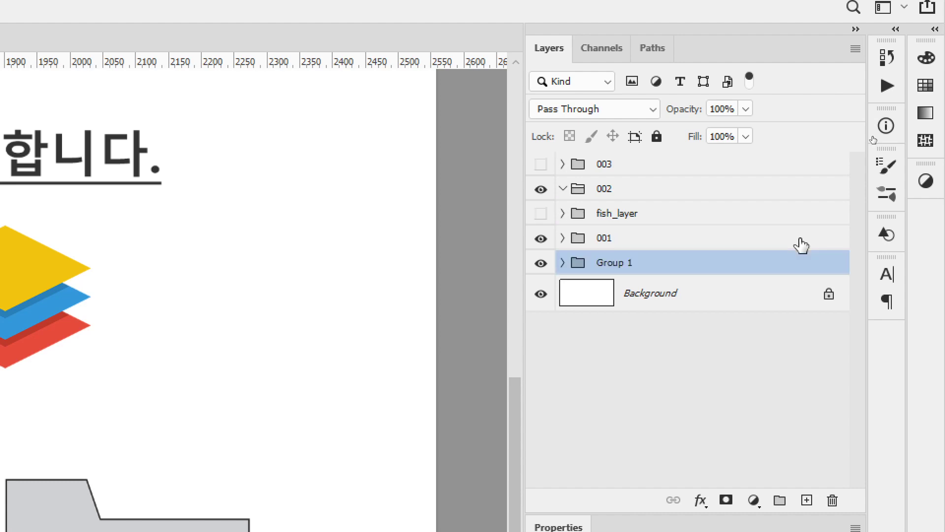
pyautogui.hotkey('ctrl', 'shift', ']')
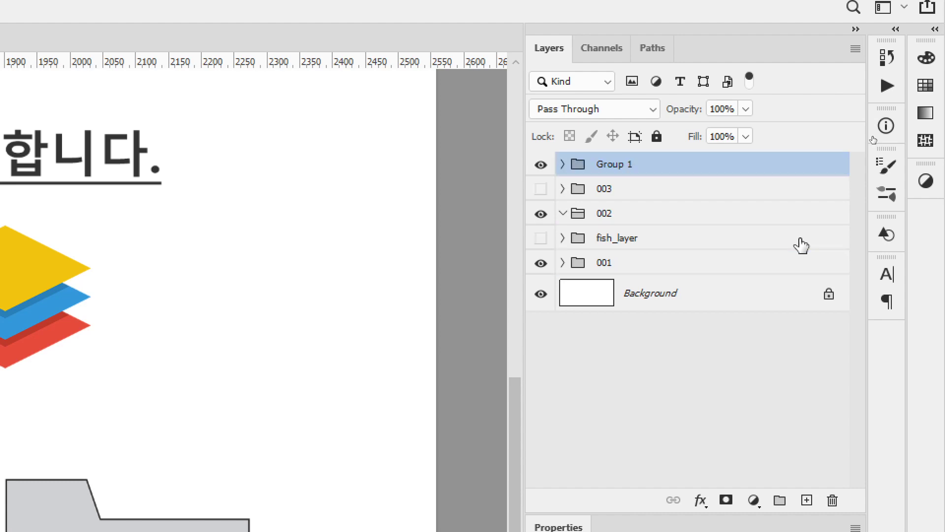
# Lower Group 1 one place at a time through and out of group 002, and raise it back inside group 002
pyautogui.hotkey('ctrl', '[')
pyautogui.hotkey('ctrl', '[')
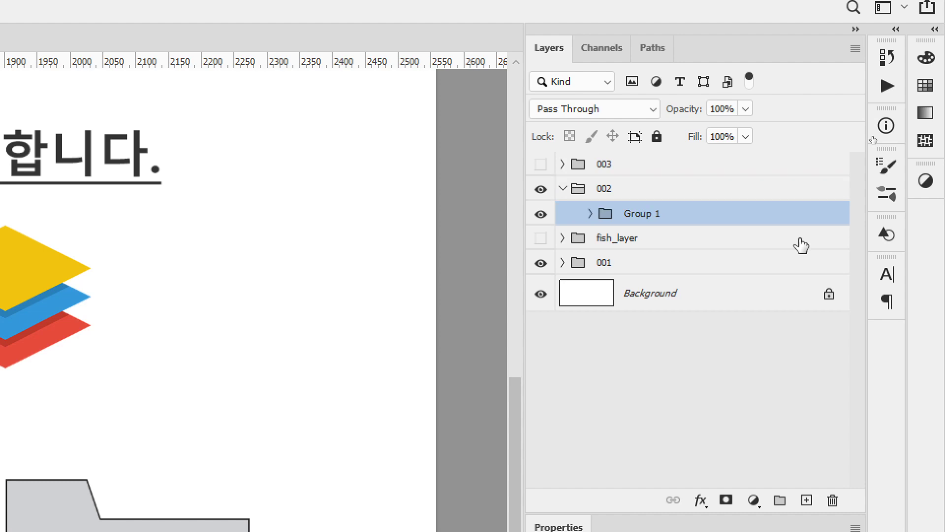
pyautogui.hotkey('ctrl', '[')
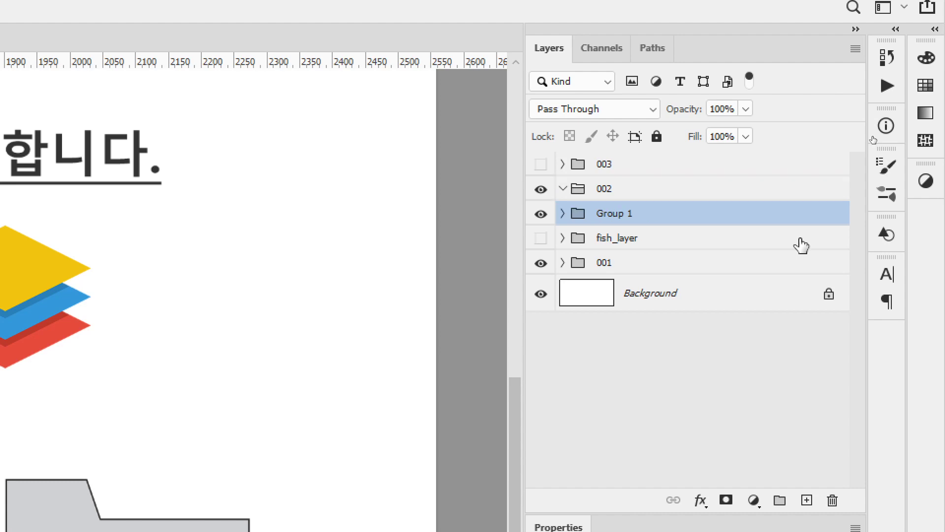
pyautogui.hotkey('ctrl', ']')
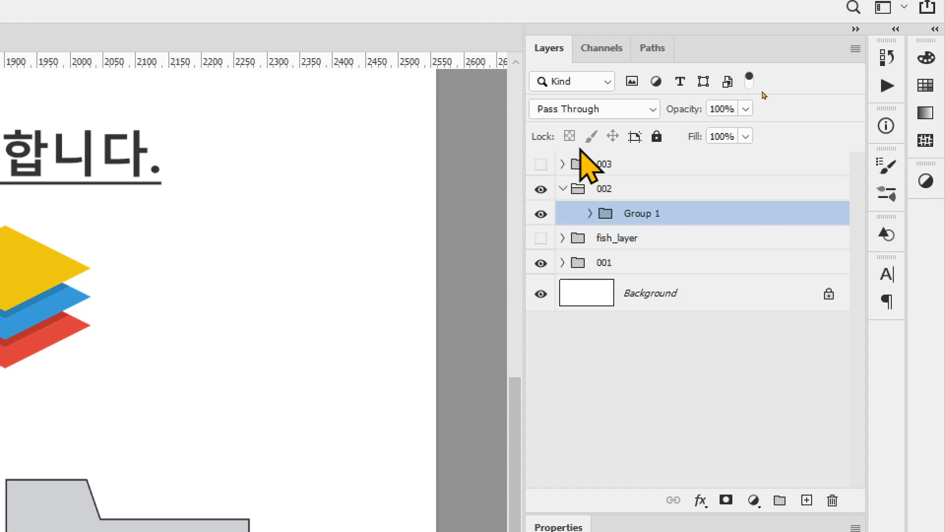
# Select group 002, move it below fish_layer and back above it twice, and clear the layer selection
pyautogui.click(563, 188)
pyautogui.click(563, 189)
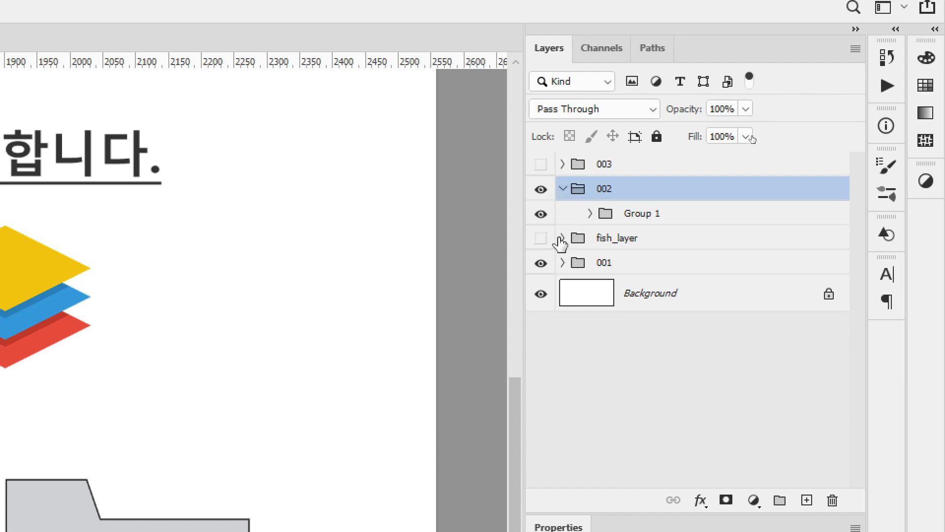
pyautogui.hotkey('ctrl', '[')
pyautogui.hotkey('ctrl', ']')
pyautogui.hotkey('ctrl', '[')
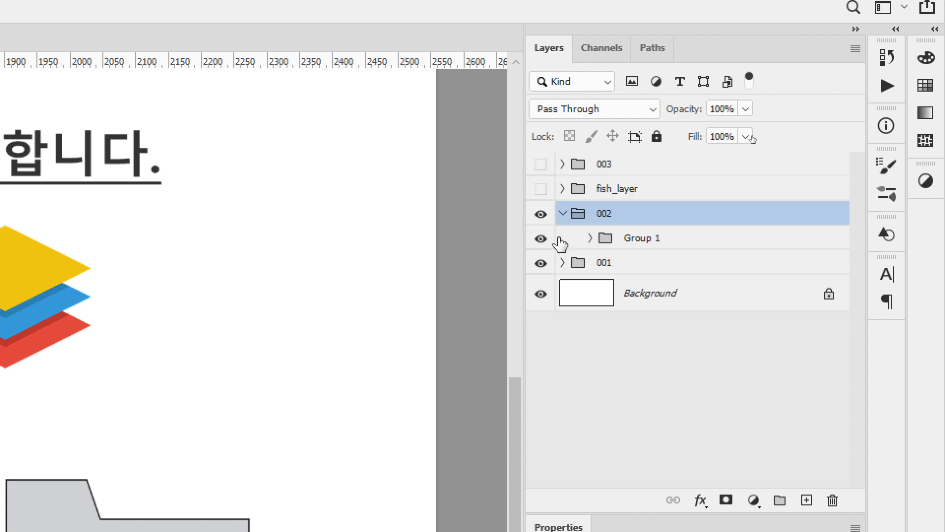
pyautogui.hotkey('ctrl', ']')
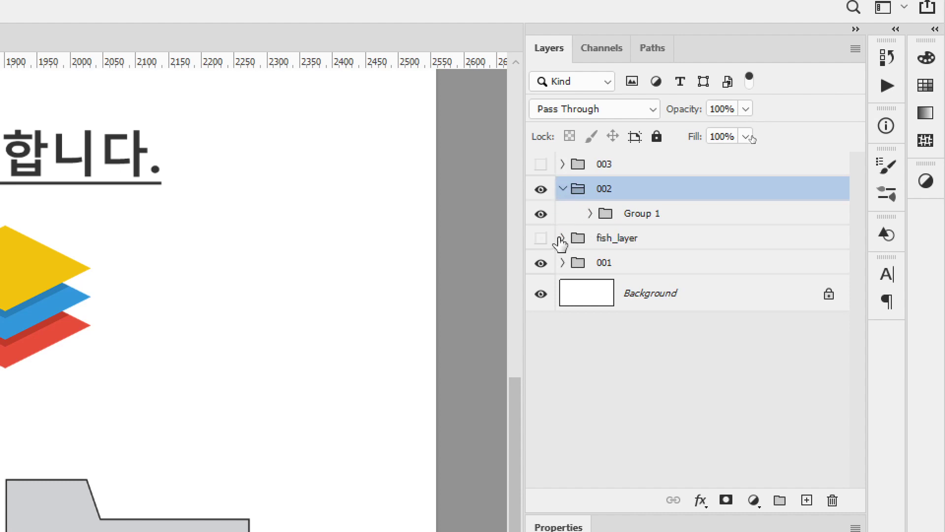
pyautogui.click(648, 364)
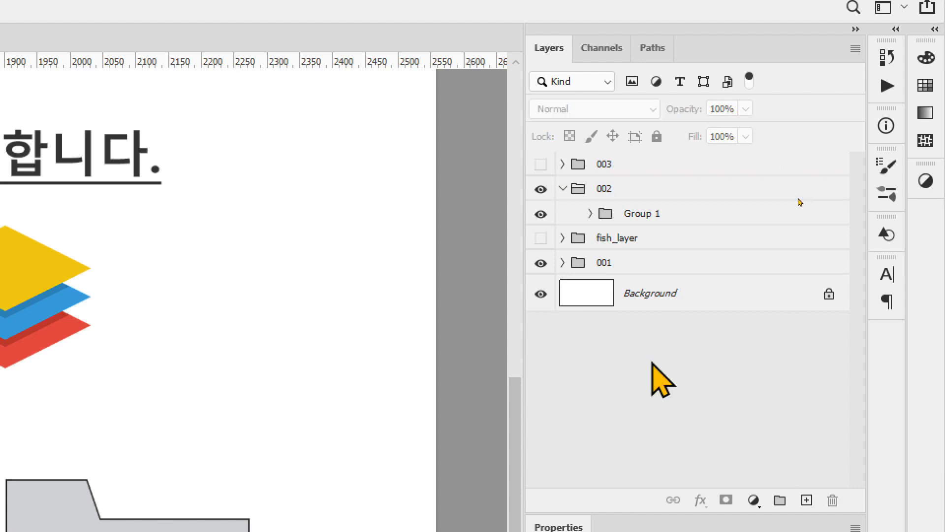
# Collapse group 002 and select it in the layer stack
pyautogui.click(564, 190)
pyautogui.click(635, 195)
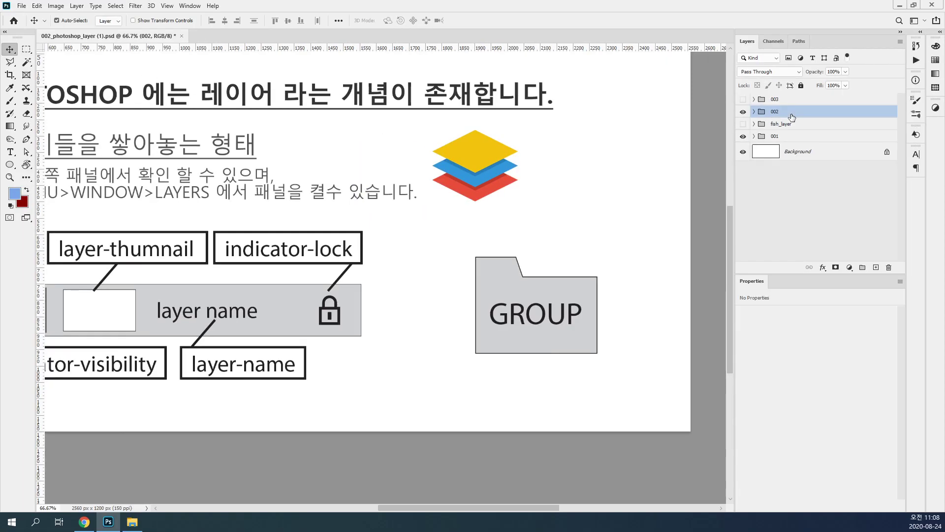
pyautogui.press('ctrl')
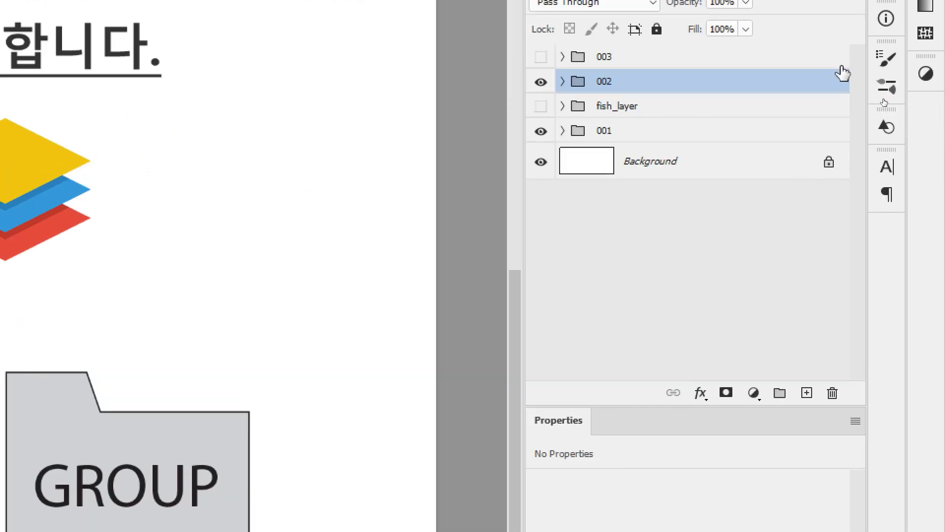
pyautogui.click(660, 98)
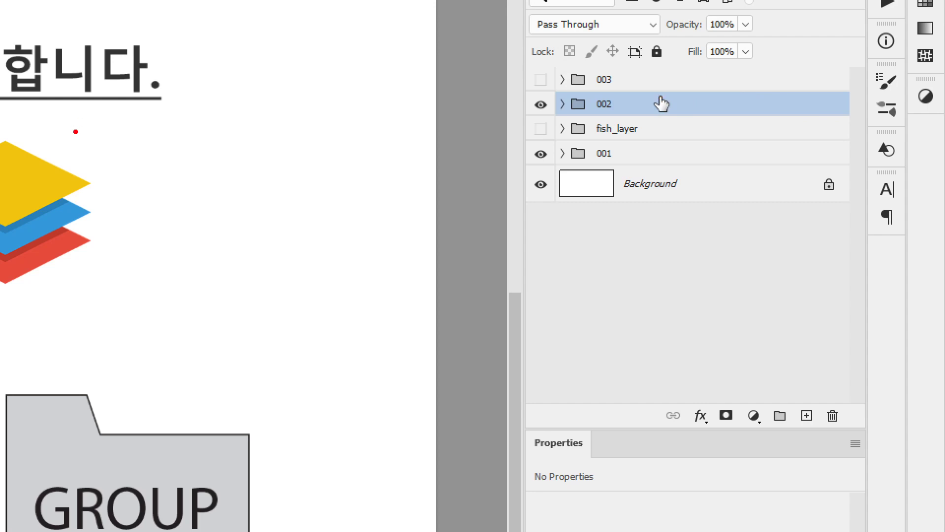
pyautogui.moveTo(211, 135); pyautogui.dragTo(180, 161)
pyautogui.moveTo(222, 117)
pyautogui.mouseDown()
pyautogui.moveTo(215, 157)
pyautogui.moveTo(223, 142)
pyautogui.moveTo(226, 154)
pyautogui.moveTo(234, 127)
pyautogui.moveTo(238, 154)
pyautogui.moveTo(243, 141)
pyautogui.moveTo(266, 152)
pyautogui.mouseUp()
pyautogui.moveTo(340, 129)
pyautogui.mouseDown()
pyautogui.moveTo(323, 148)
pyautogui.moveTo(345, 151)
pyautogui.mouseUp()
pyautogui.moveTo(339, 143)
pyautogui.mouseDown()
pyautogui.moveTo(372, 142)
pyautogui.moveTo(359, 134)
pyautogui.moveTo(379, 156)
pyautogui.mouseUp()
pyautogui.moveTo(380, 143)
pyautogui.mouseDown()
pyautogui.moveTo(399, 120)
pyautogui.moveTo(403, 154)
pyautogui.mouseUp()
pyautogui.click(426, 137)
pyautogui.moveTo(466, 119)
pyautogui.mouseDown()
pyautogui.moveTo(487, 121)
pyautogui.moveTo(464, 146)
pyautogui.moveTo(486, 148)
pyautogui.moveTo(464, 119)
pyautogui.moveTo(479, 156)
pyautogui.mouseUp()
pyautogui.hotkey('ctrl', 'z')
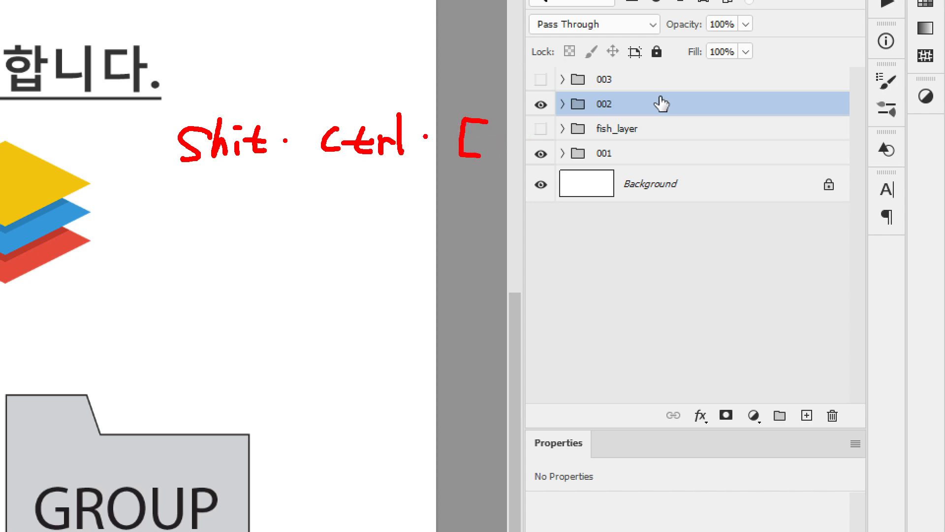
pyautogui.moveTo(248, 234); pyautogui.dragTo(249, 239)
pyautogui.moveTo(343, 234); pyautogui.dragTo(341, 237)
pyautogui.moveTo(351, 232); pyautogui.dragTo(349, 236)
pyautogui.moveTo(461, 213)
pyautogui.mouseDown()
pyautogui.moveTo(484, 242)
pyautogui.moveTo(462, 261)
pyautogui.mouseUp()
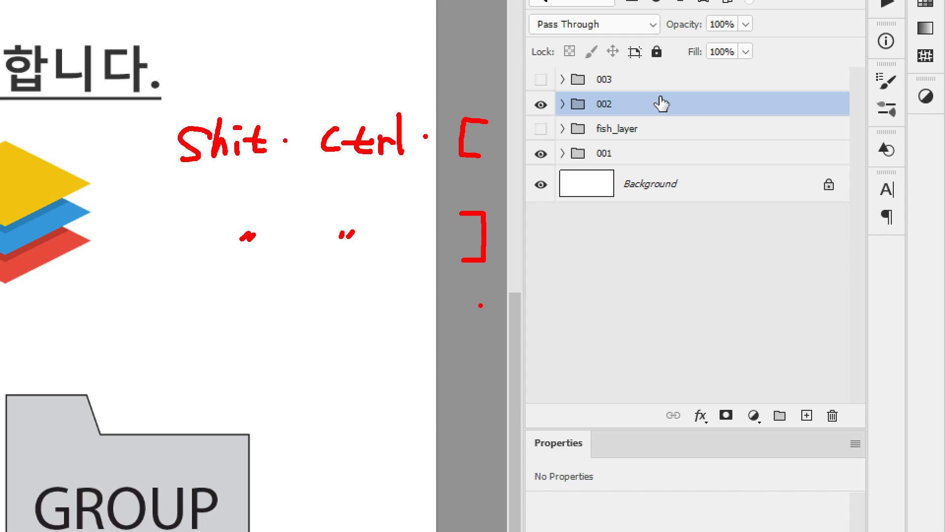
pyautogui.moveTo(126, 269); pyautogui.dragTo(626, 286)
pyautogui.moveTo(255, 309); pyautogui.dragTo(207, 373)
pyautogui.moveTo(192, 316); pyautogui.dragTo(242, 380)
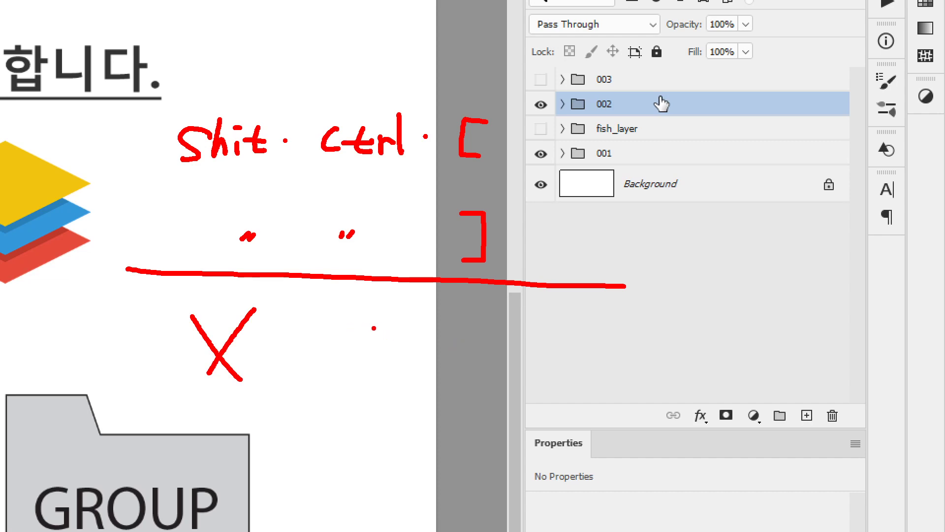
pyautogui.moveTo(384, 334); pyautogui.dragTo(381, 344)
pyautogui.moveTo(392, 330); pyautogui.dragTo(388, 343)
pyautogui.moveTo(486, 323)
pyautogui.mouseDown()
pyautogui.moveTo(466, 323)
pyautogui.moveTo(465, 358)
pyautogui.moveTo(485, 358)
pyautogui.mouseUp()
pyautogui.click(393, 397)
pyautogui.moveTo(385, 395); pyautogui.dragTo(381, 406)
pyautogui.moveTo(394, 394); pyautogui.dragTo(389, 406)
pyautogui.moveTo(469, 389)
pyautogui.mouseDown()
pyautogui.moveTo(498, 422)
pyautogui.moveTo(469, 427)
pyautogui.mouseUp()
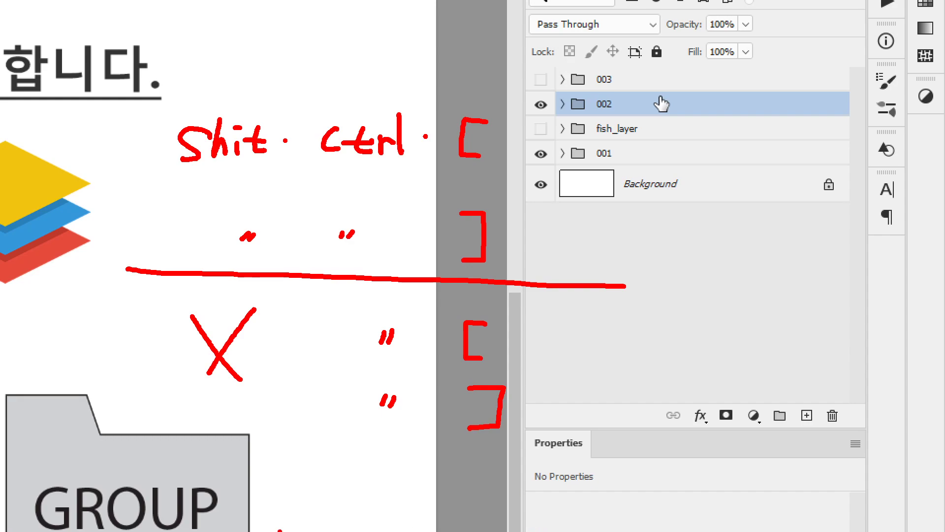
pyautogui.moveTo(264, 401)
pyautogui.mouseDown()
pyautogui.moveTo(154, 362)
pyautogui.moveTo(196, 304)
pyautogui.moveTo(280, 375)
pyautogui.mouseUp()
pyautogui.hotkey('ctrl', 'z')
pyautogui.hotkey('ctrl', 'z')
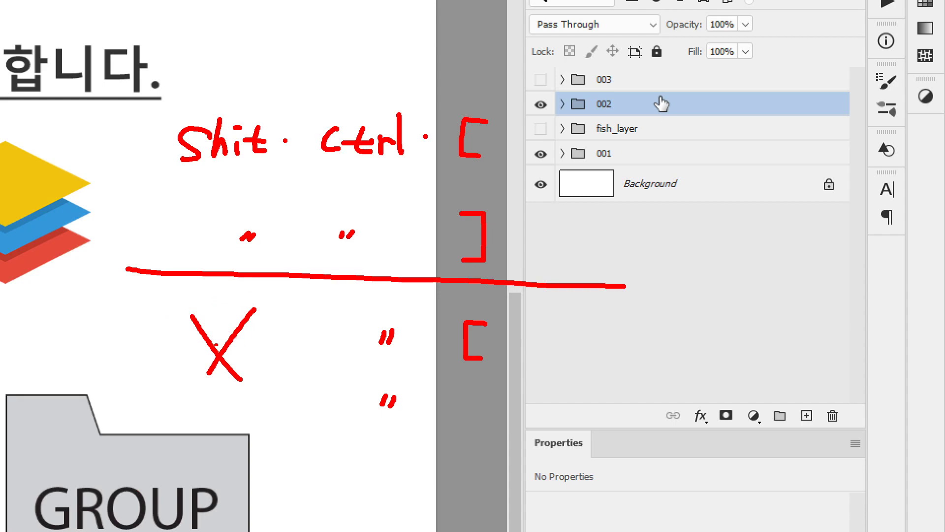
pyautogui.moveTo(194, 302)
pyautogui.mouseDown()
pyautogui.moveTo(181, 334)
pyautogui.moveTo(217, 329)
pyautogui.moveTo(242, 300)
pyautogui.moveTo(233, 336)
pyautogui.mouseUp()
pyautogui.moveTo(237, 320)
pyautogui.mouseDown()
pyautogui.moveTo(260, 313)
pyautogui.moveTo(268, 337)
pyautogui.mouseUp()
pyautogui.moveTo(263, 298); pyautogui.dragTo(169, 351)
pyautogui.moveTo(170, 291); pyautogui.dragTo(268, 350)
pyautogui.moveTo(454, 380)
pyautogui.mouseDown()
pyautogui.moveTo(492, 411)
pyautogui.moveTo(459, 417)
pyautogui.mouseUp()
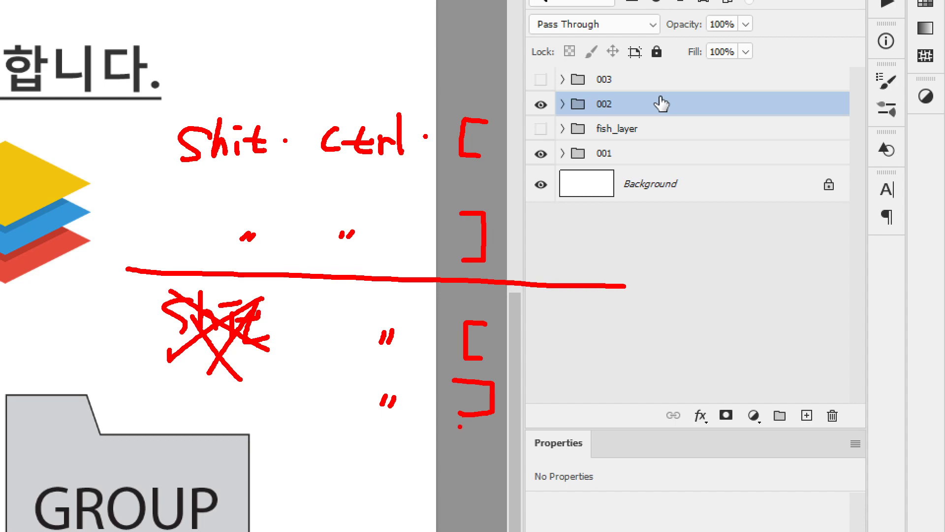
pyautogui.press('Escape')
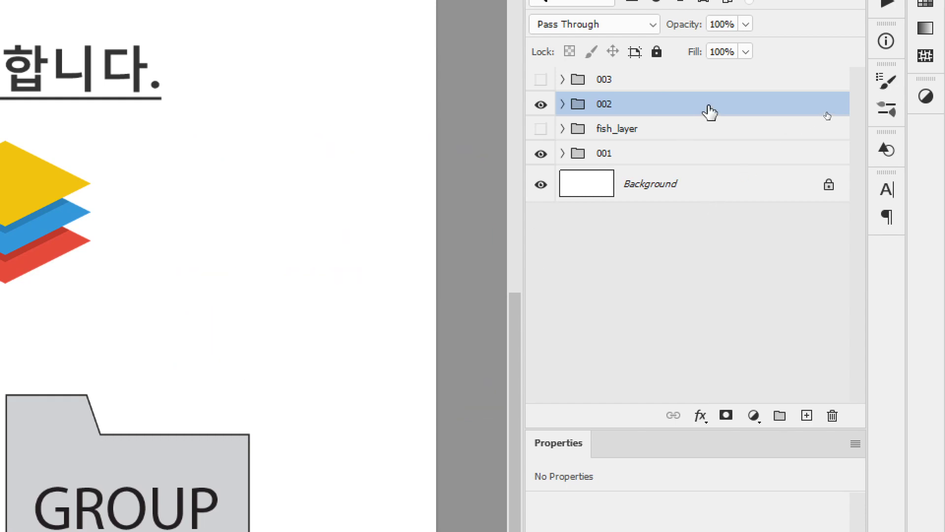
# Move group 002 up and down the layer stack one place at a time, finishing above group 003
pyautogui.hotkey('ctrl', ']')
pyautogui.hotkey('ctrl', '[')
pyautogui.hotkey('ctrl', '[')
pyautogui.hotkey('ctrl', '[')
pyautogui.hotkey('ctrl', ']')
pyautogui.hotkey('ctrl', ']')
pyautogui.hotkey('ctrl', '[')
pyautogui.hotkey('ctrl', ']')
pyautogui.hotkey('ctrl', ']')
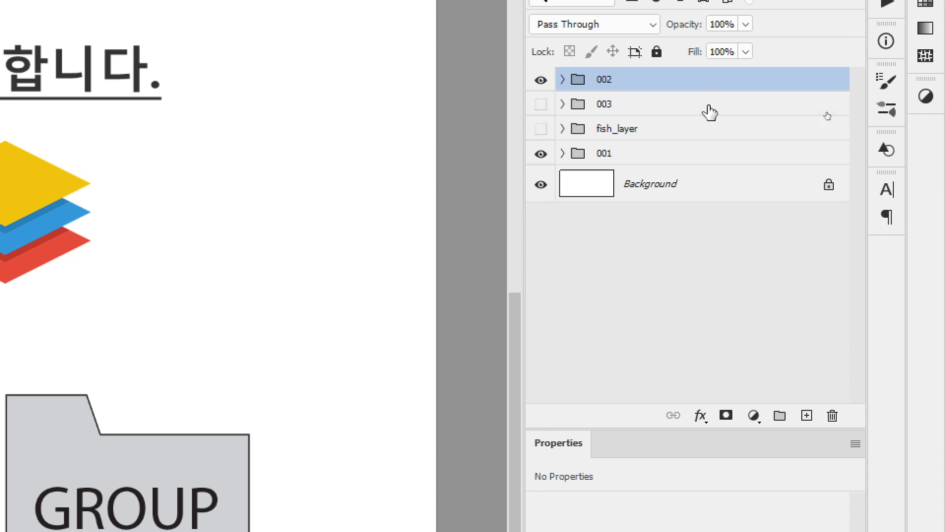
# Send group 002 to the back of the stack, bring it to the front, and lower it one place below group 003
pyautogui.hotkey('ctrl', 'shift', '[')
pyautogui.hotkey('ctrl', 'shift', ']')
pyautogui.hotkey('ctrl', '[')
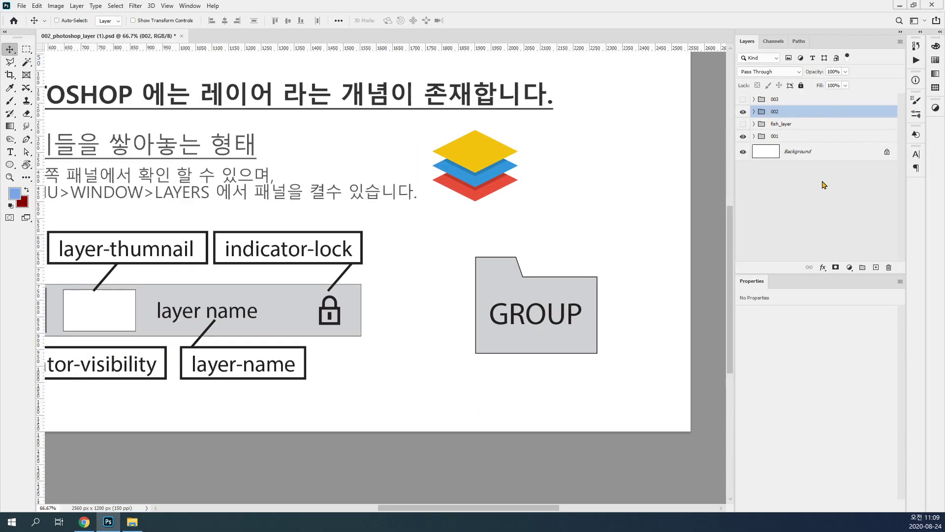
# Hide group 002, and show group 003 expanded with its layer_02 selected
pyautogui.click(540, 104)
pyautogui.click(743, 99)
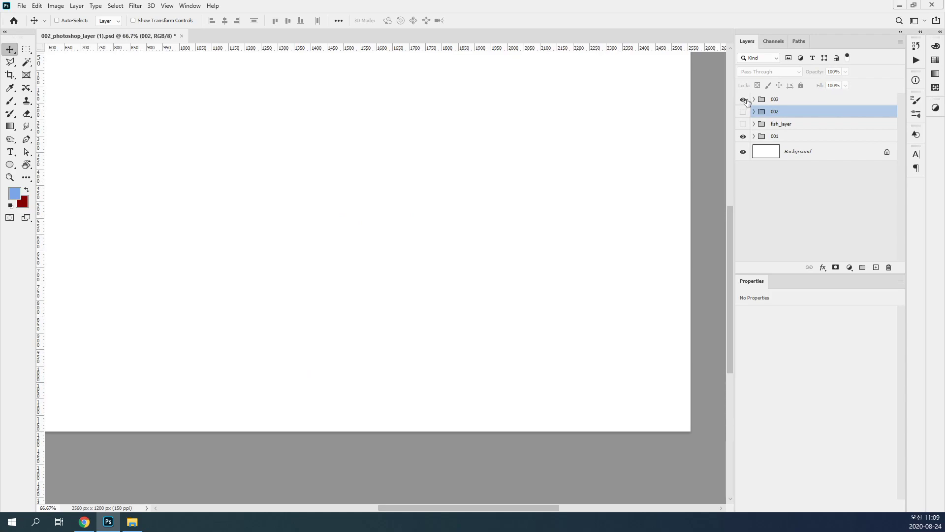
pyautogui.click(753, 99)
pyautogui.click(819, 156)
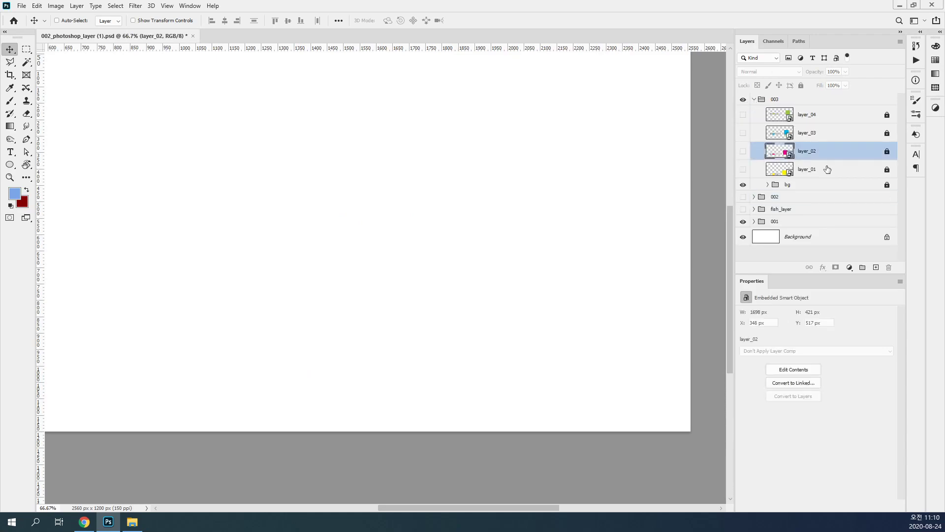
# Show layer_01 in group 003 with the whole canvas fitted on screen, and select that layer
pyautogui.click(743, 169)
pyautogui.press('ctrl')
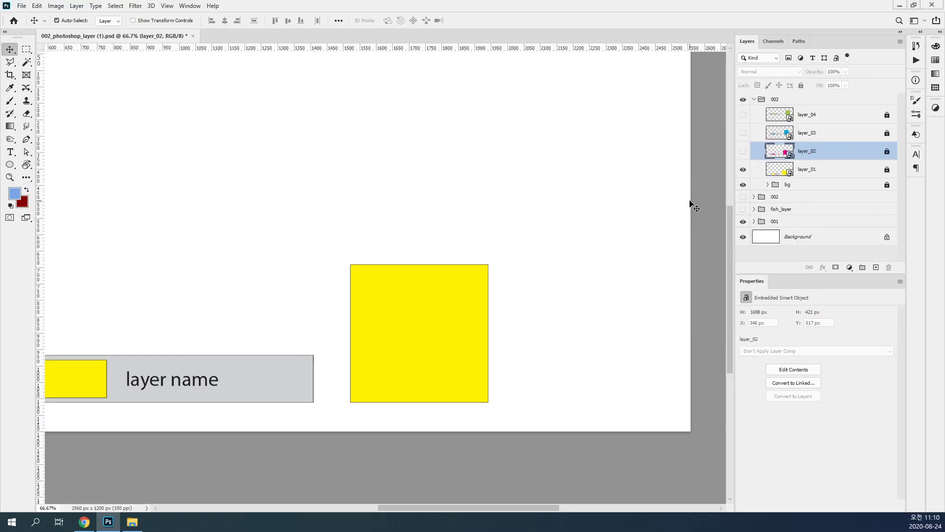
pyautogui.hotkey('ctrl', '0')
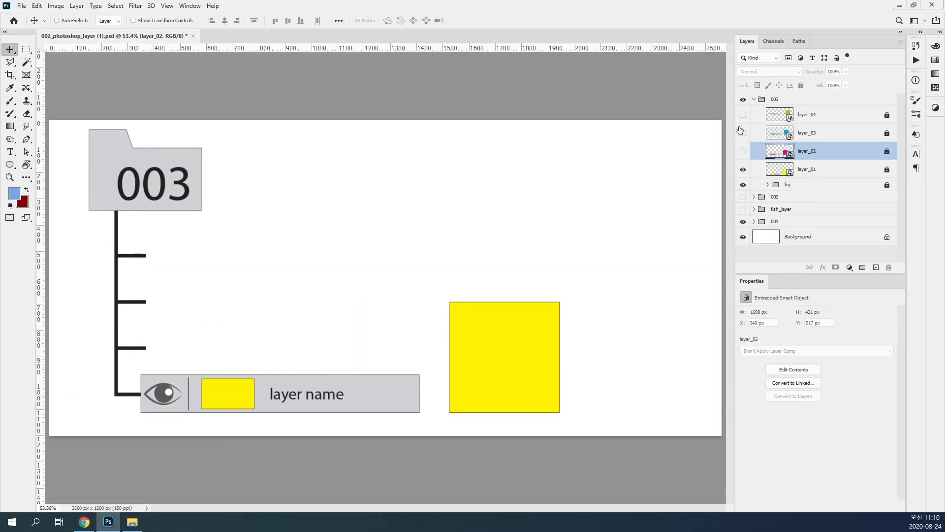
pyautogui.click(760, 101)
pyautogui.click(795, 173)
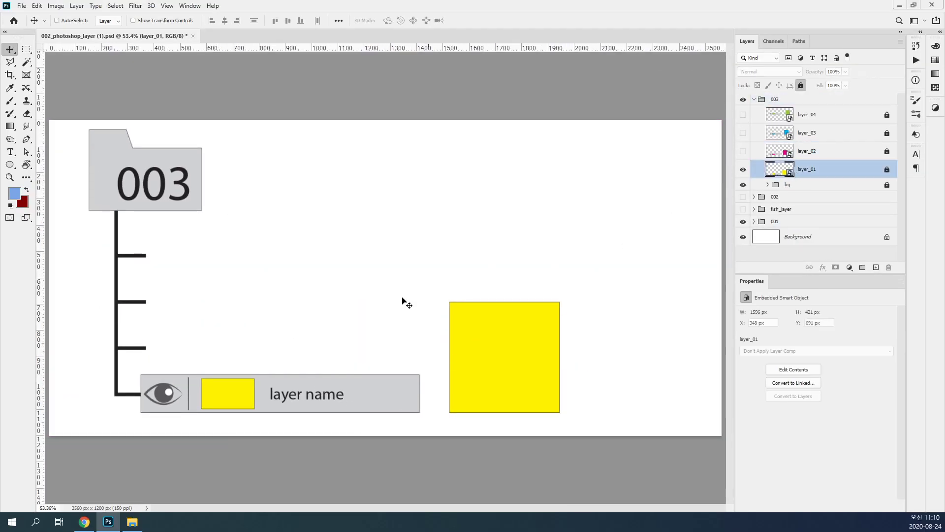
# Show layer_02, layer_03 and layer_04 in group 003
pyautogui.click(744, 152)
pyautogui.click(743, 137)
pyautogui.click(742, 116)
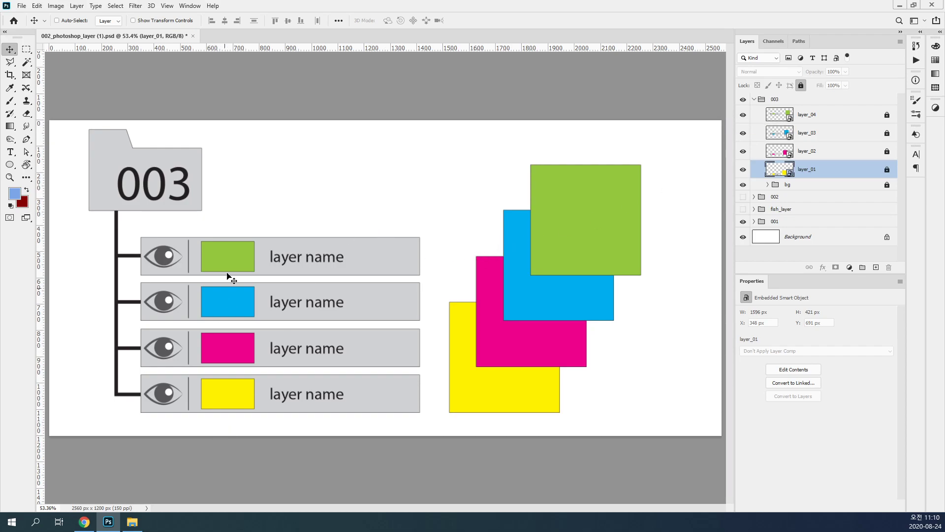
# Select layer_04 in group 003, followed by layer_02 on its own
pyautogui.click(869, 129)
pyautogui.moveTo(860, 121); pyautogui.dragTo(832, 103)
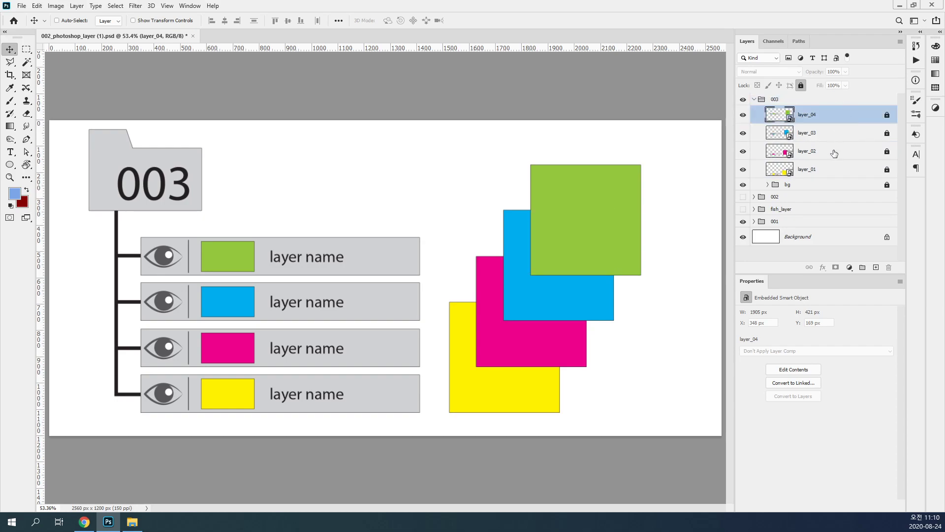
pyautogui.moveTo(836, 156)
pyautogui.mouseDown()
pyautogui.moveTo(847, 130)
pyautogui.moveTo(840, 155)
pyautogui.mouseUp()
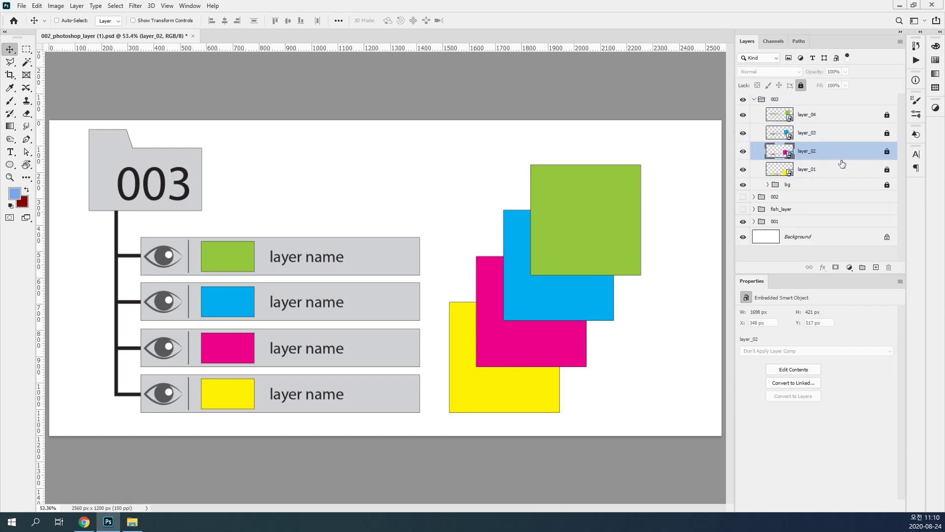